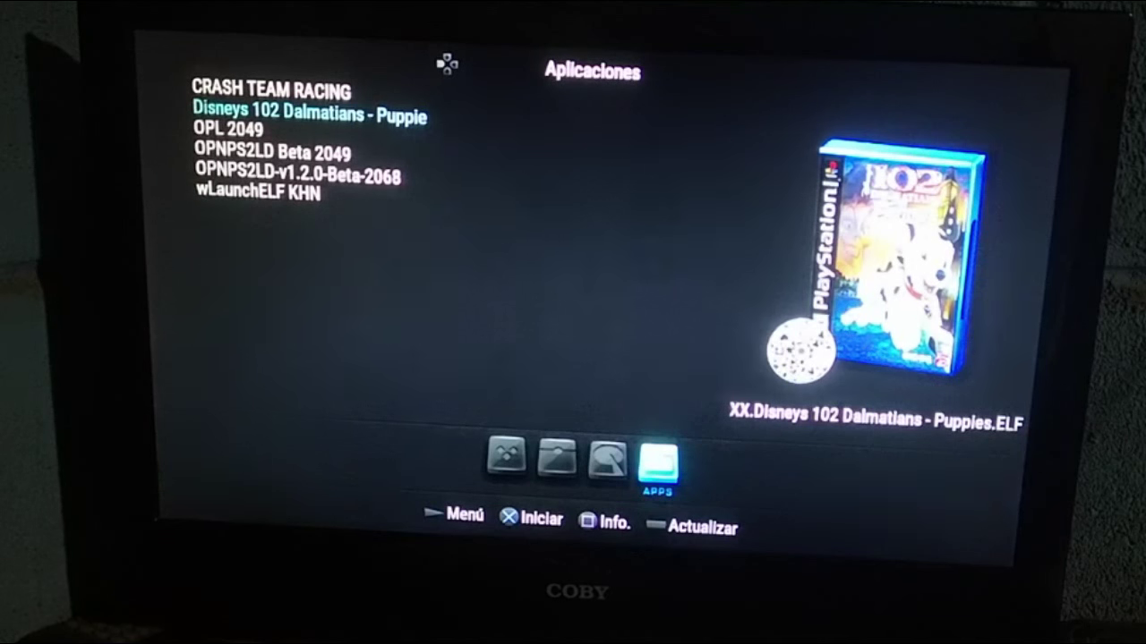
# Step: Browse the applications list, comparing the entries for CRASH TEAM RACING, Disneys 102 Dalmatians and OPL 2049
pyautogui.press('Up')
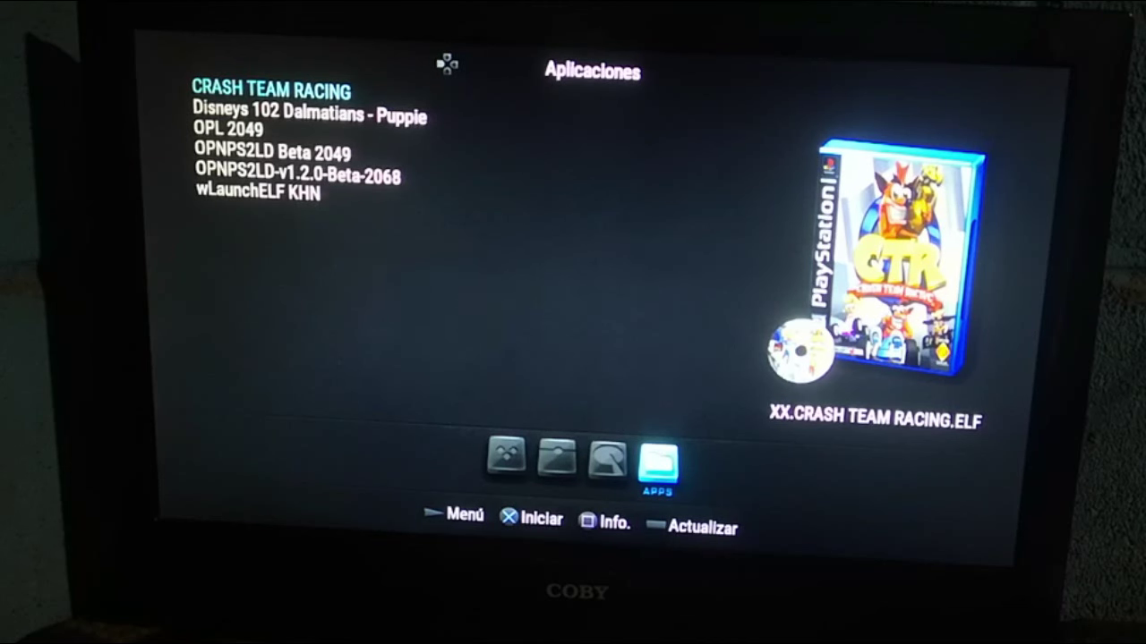
pyautogui.press('Down')
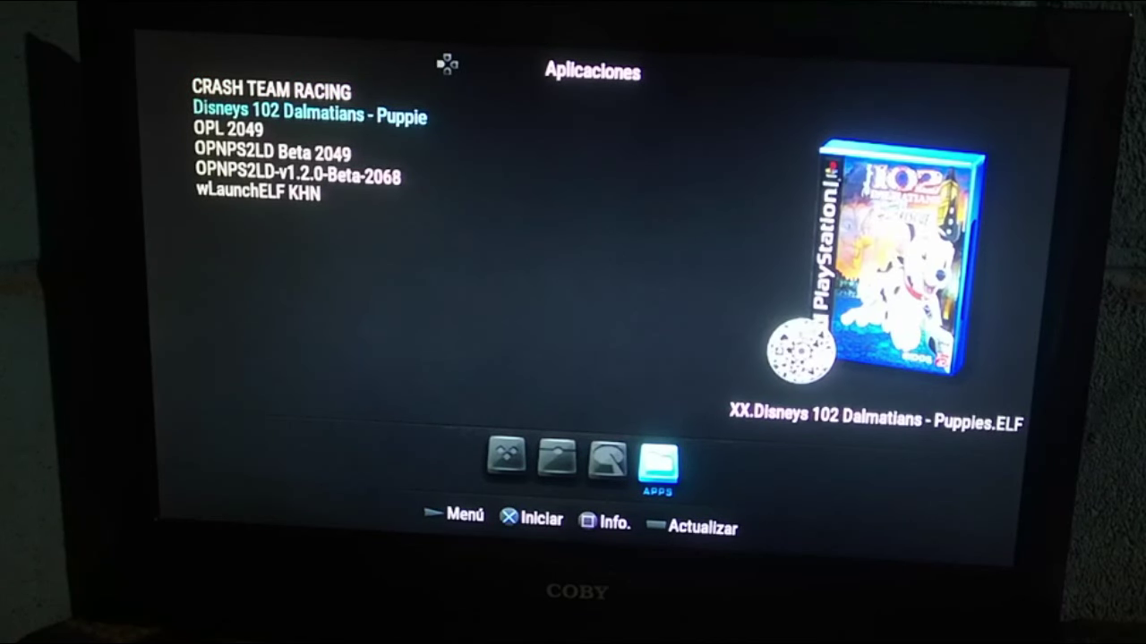
pyautogui.press('Up')
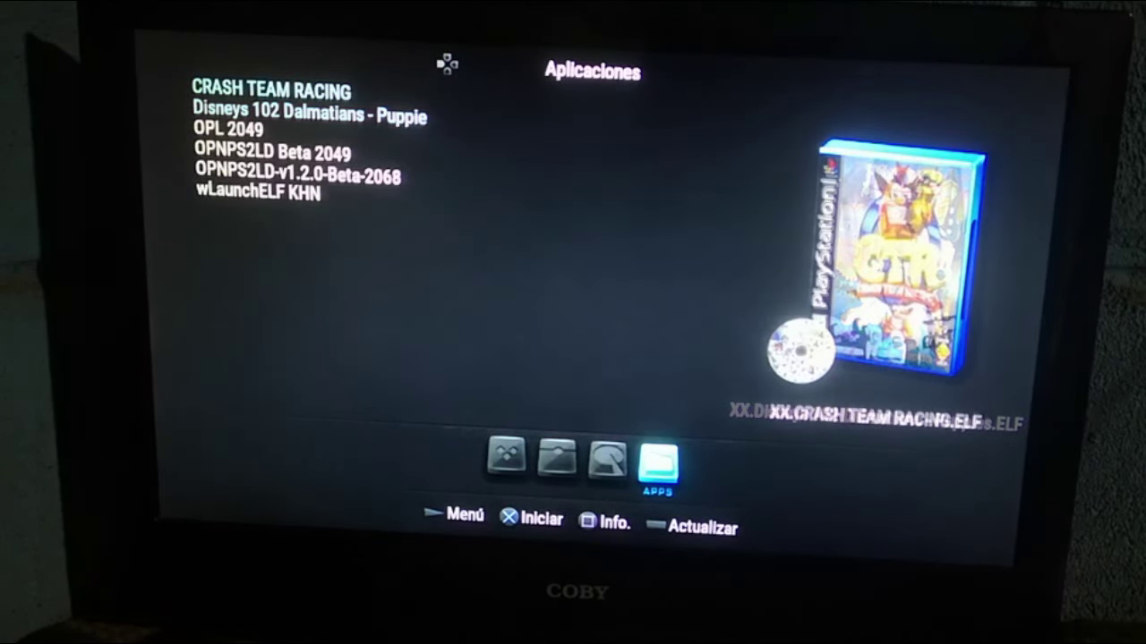
pyautogui.press('Down')
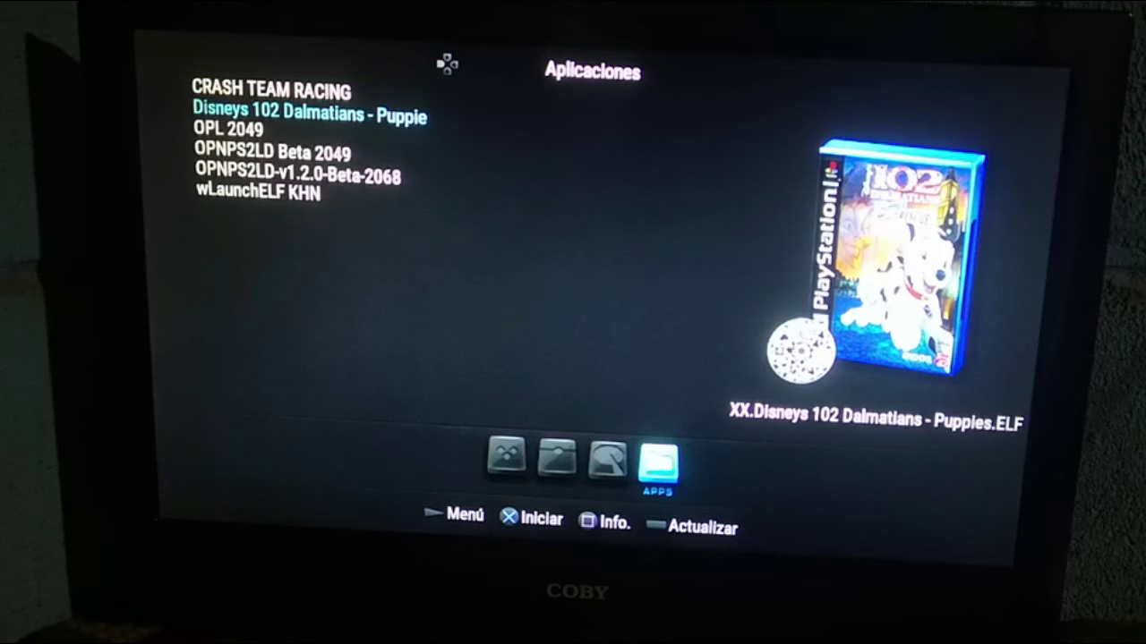
pyautogui.press('Down')
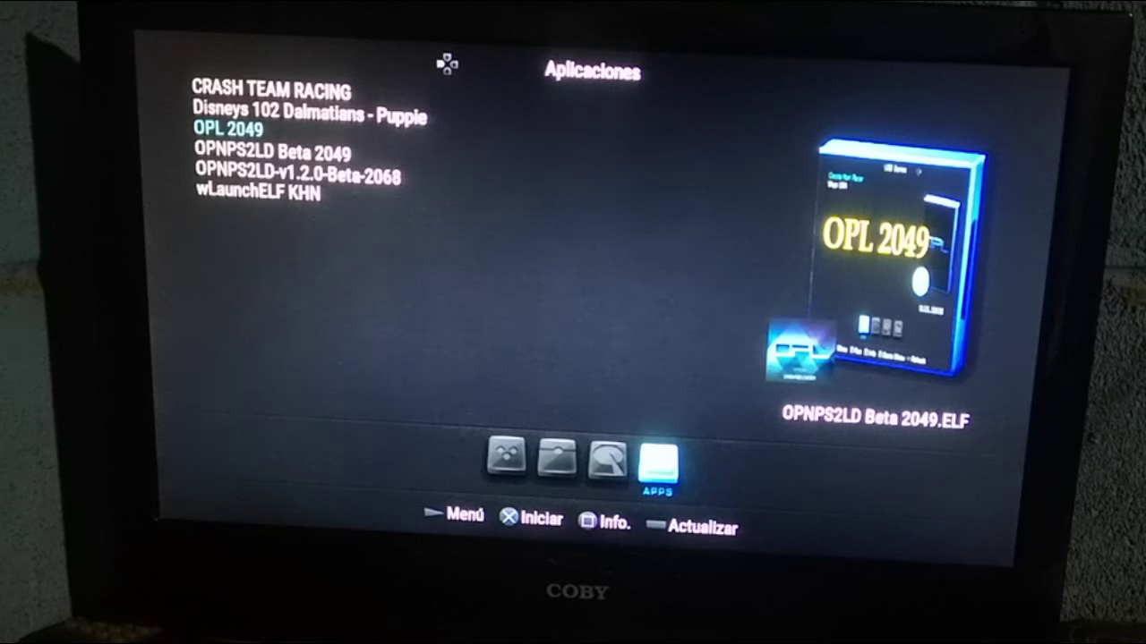
pyautogui.press('Up')
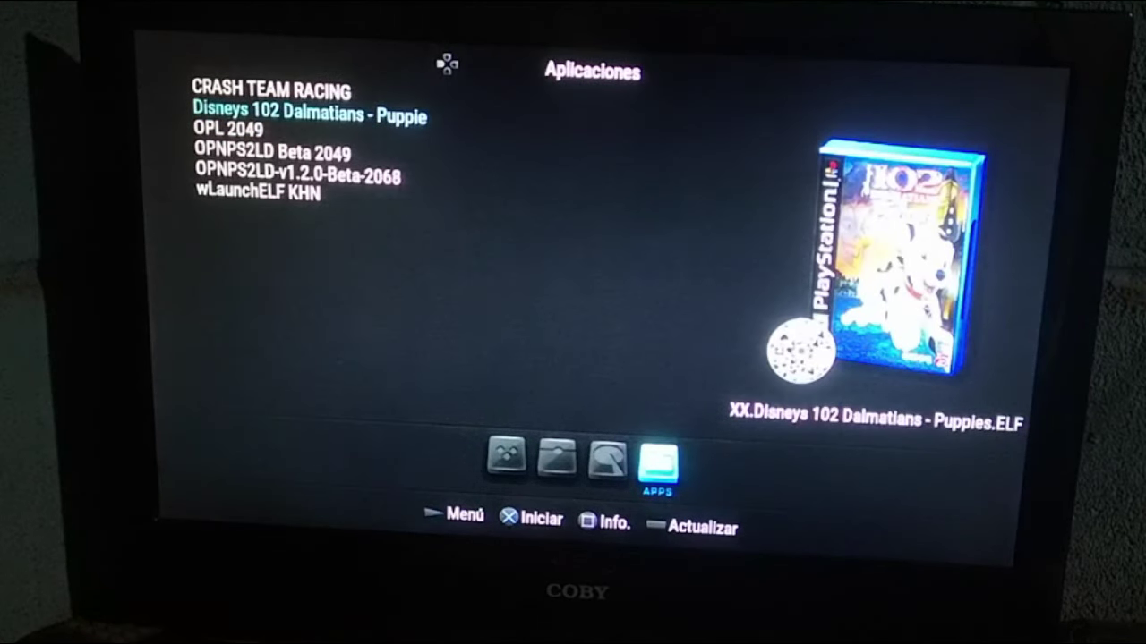
pyautogui.press('Up')
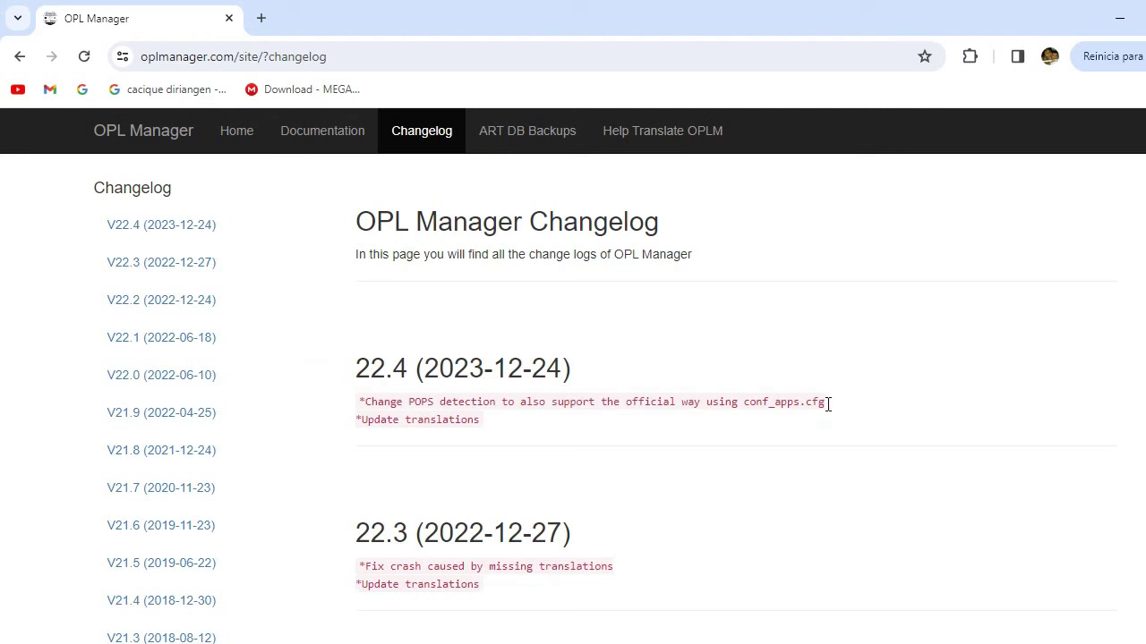
# Step: Read the version 22.4 changelog entry about POPS detection on the OPL Manager site, and return to the previous page
pyautogui.moveTo(826, 405); pyautogui.dragTo(548, 402)
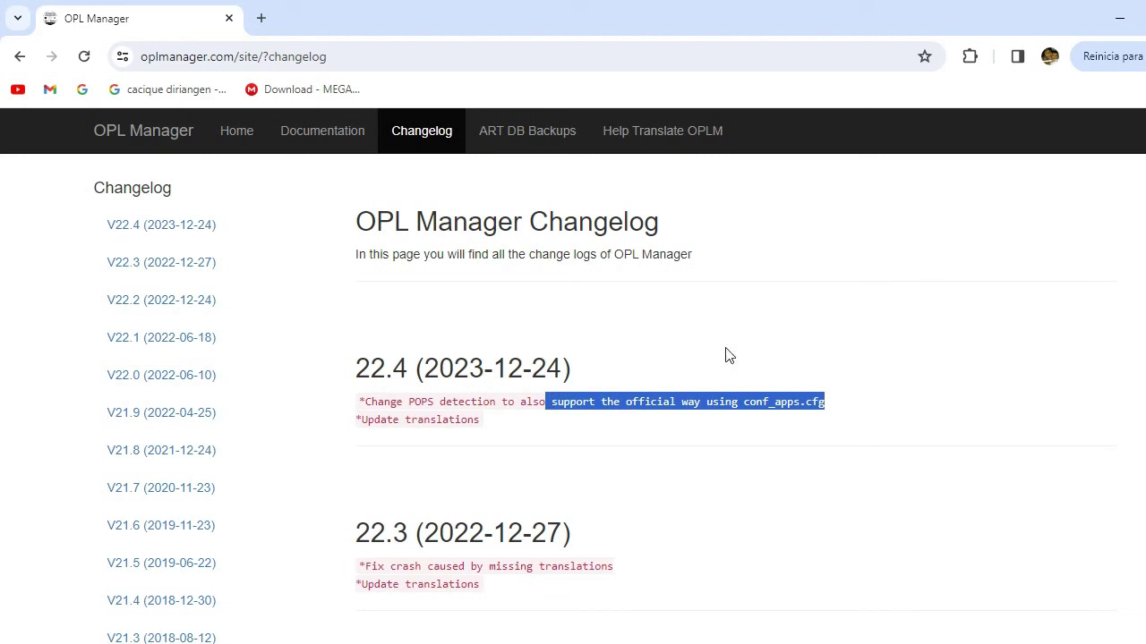
pyautogui.click(749, 348)
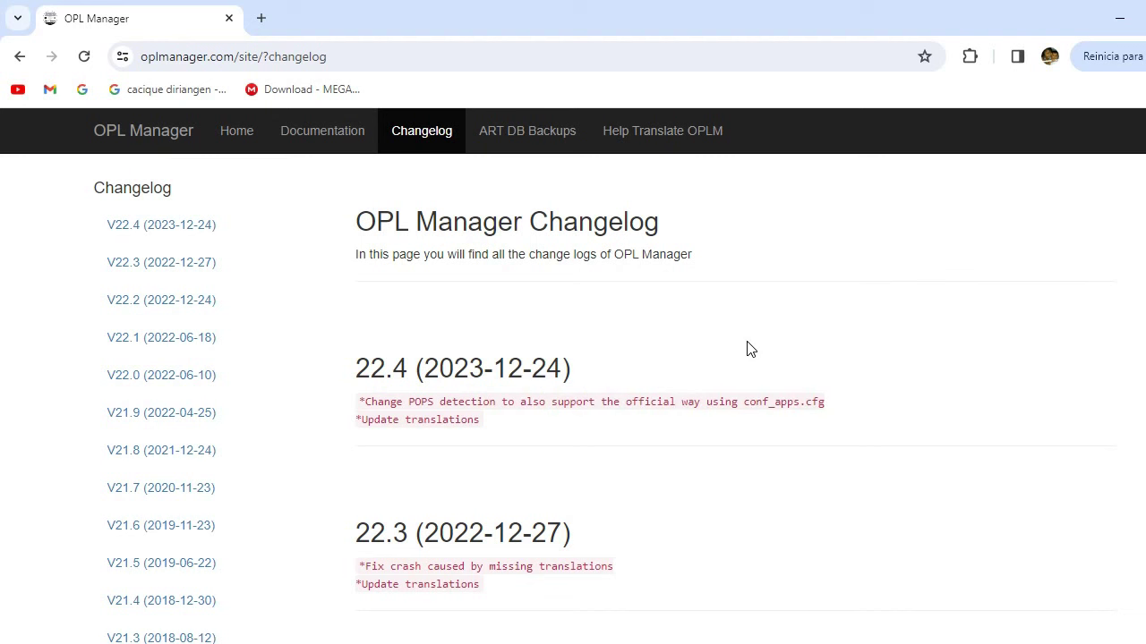
pyautogui.click(19, 57)
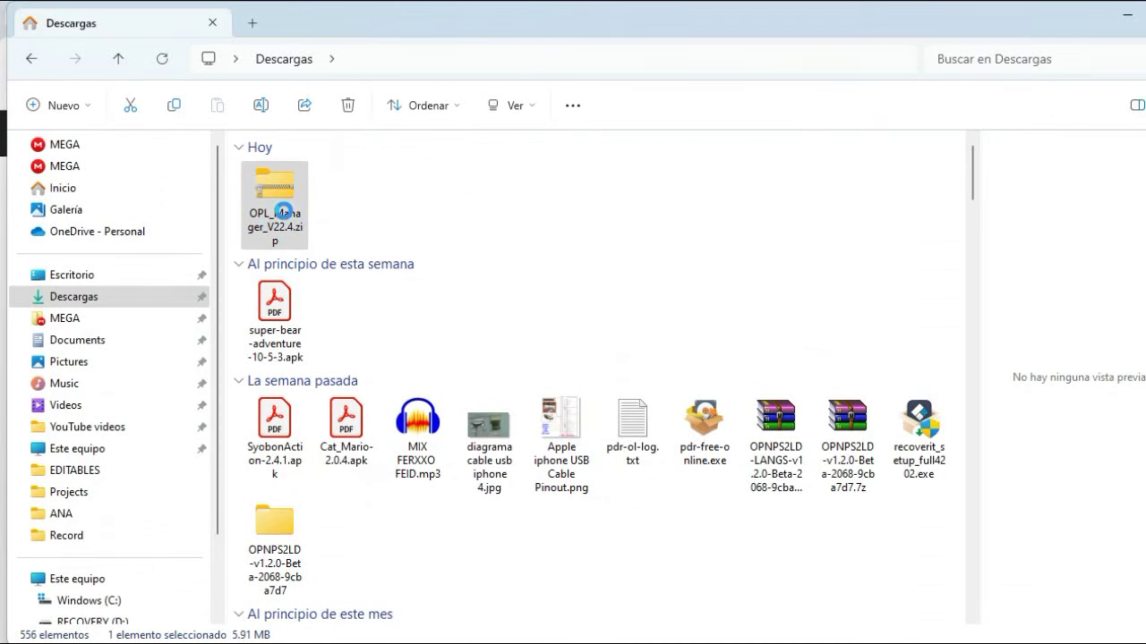
# Step: Extract OPL_Manager_V22.4.zip from the Descargas folder and move all the extracted files and folders to drive C:
pyautogui.rightClick(285, 215)
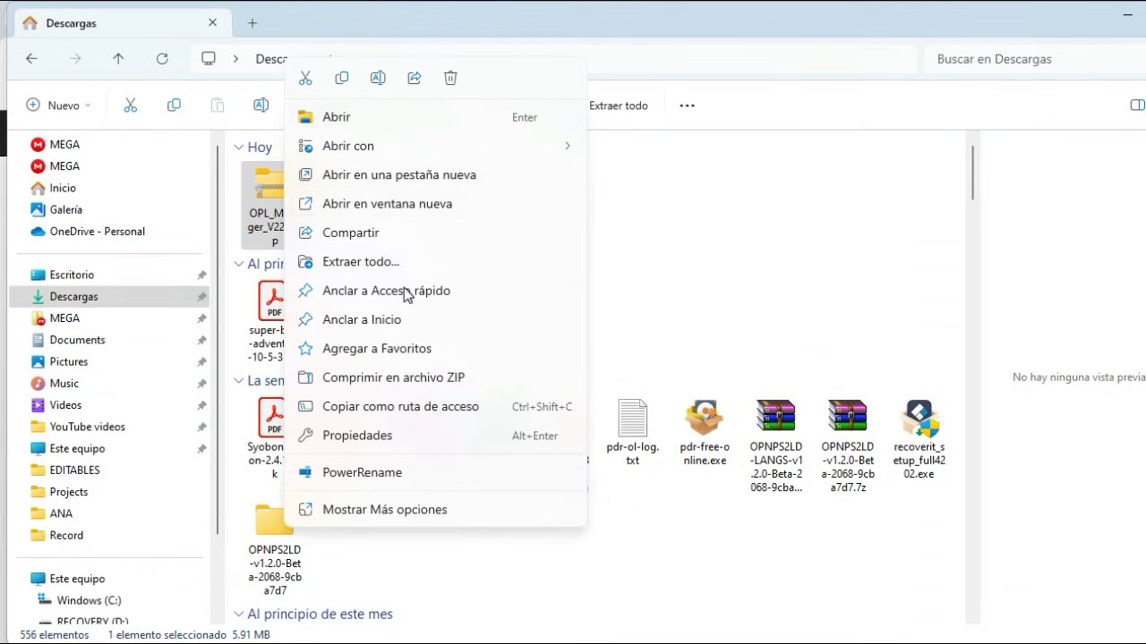
pyautogui.click(391, 259)
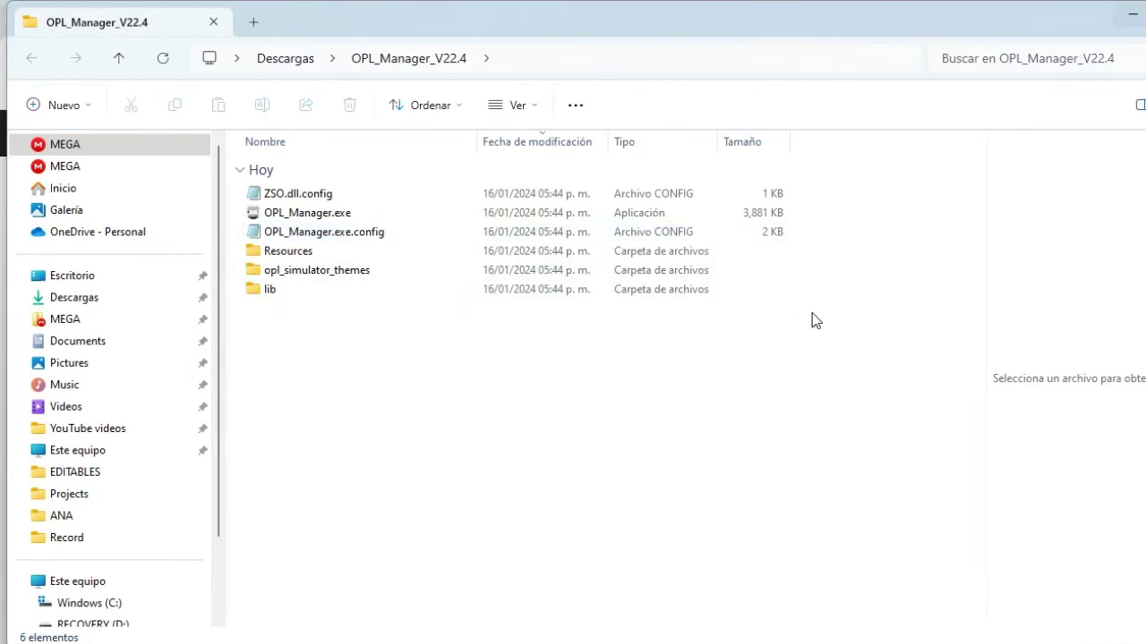
pyautogui.moveTo(811, 315)
pyautogui.mouseDown()
pyautogui.moveTo(639, 187)
pyautogui.moveTo(277, 188)
pyautogui.moveTo(256, 215)
pyautogui.moveTo(259, 190)
pyautogui.mouseUp()
pyautogui.click(131, 109)
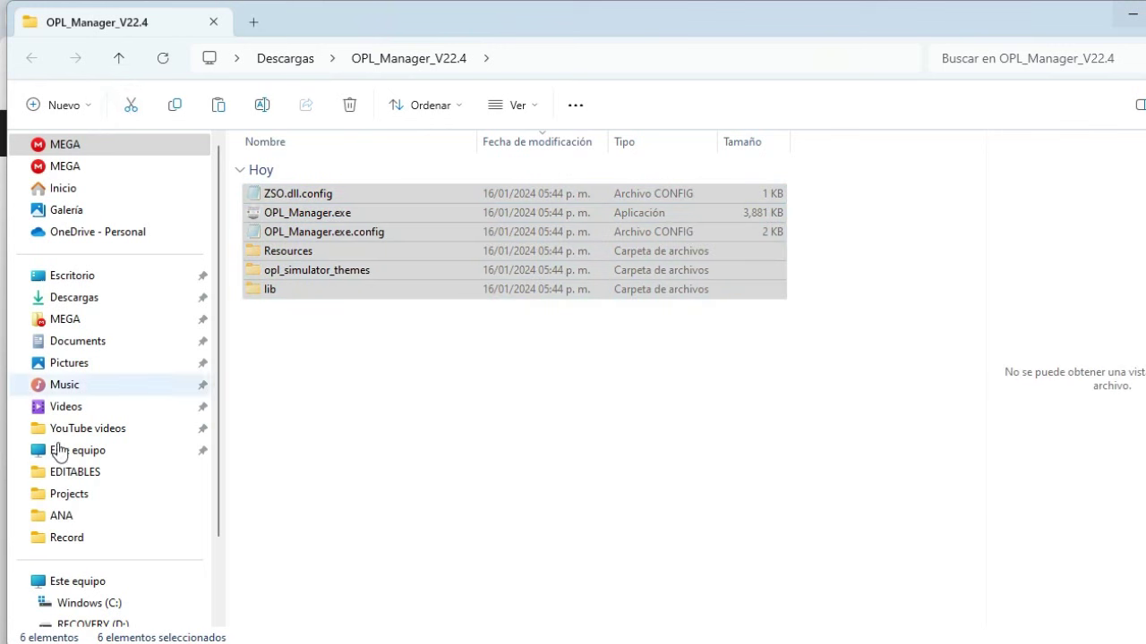
pyautogui.click(122, 610)
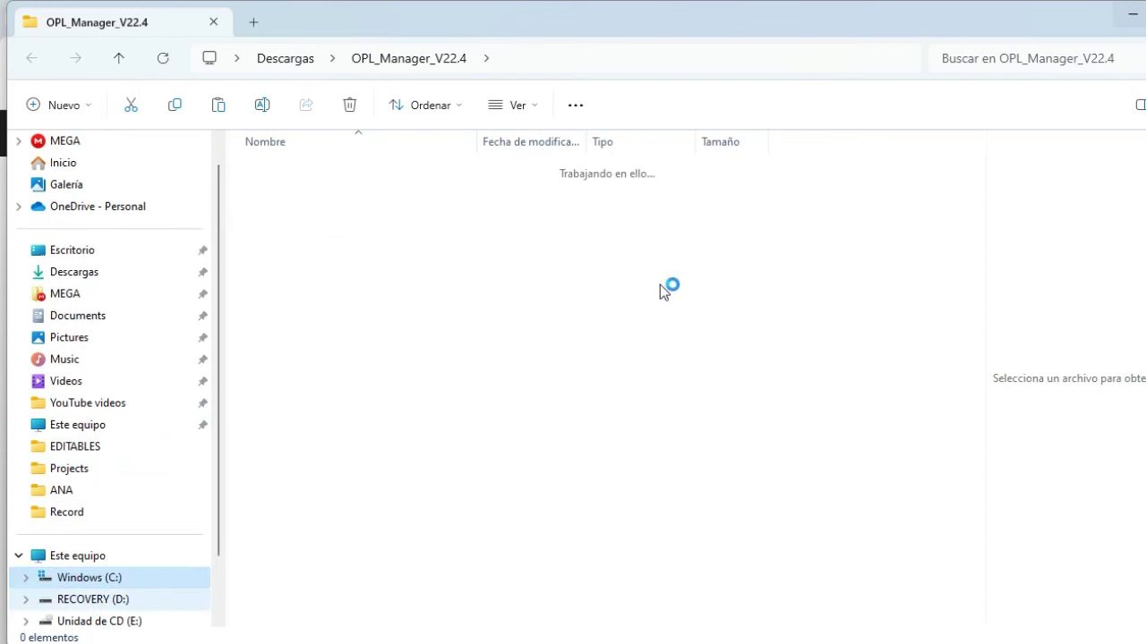
pyautogui.click(219, 106)
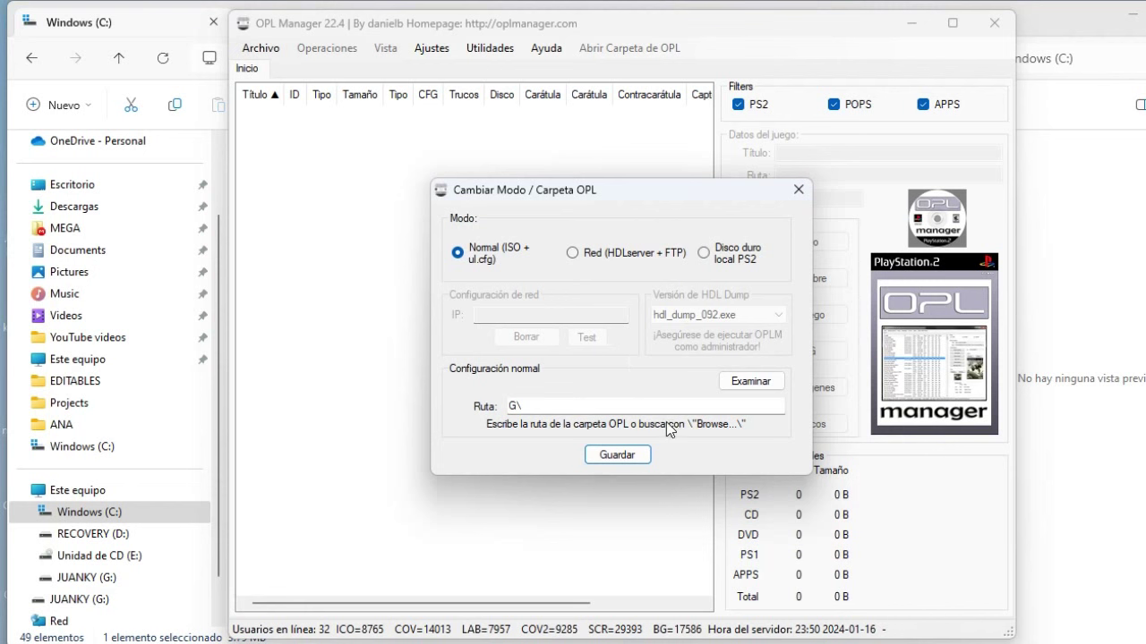
# Step: Set the OPL folder path to G:\ in OPL Manager, save it, and return to the main game list
pyautogui.click(742, 377)
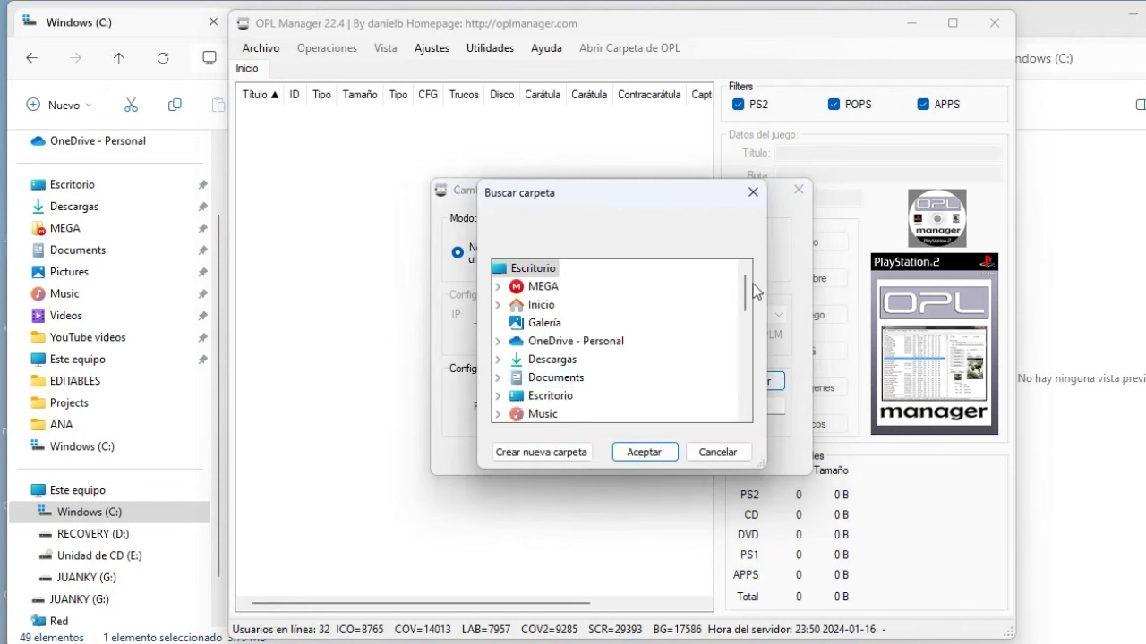
pyautogui.moveTo(742, 304); pyautogui.dragTo(747, 320)
pyautogui.doubleClick(542, 397)
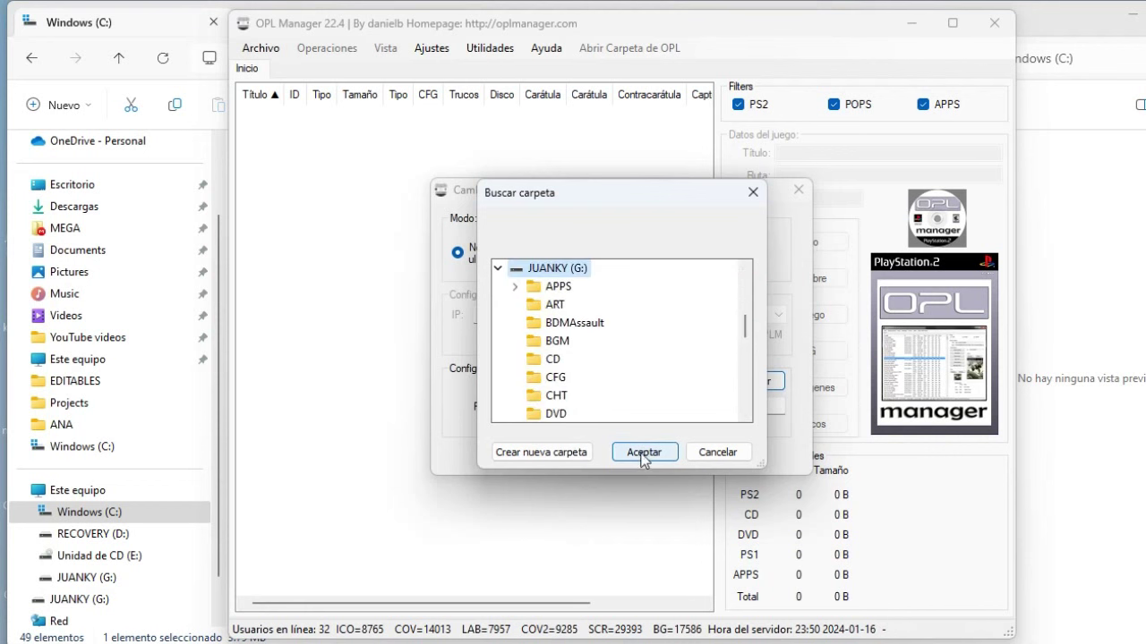
pyautogui.click(643, 452)
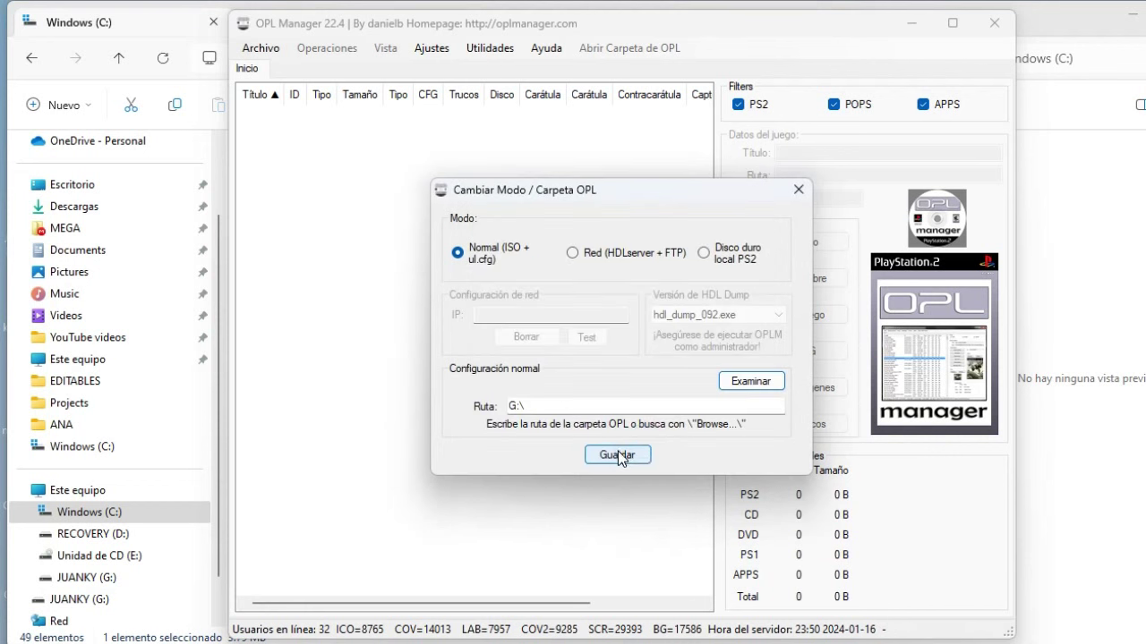
pyautogui.click(618, 453)
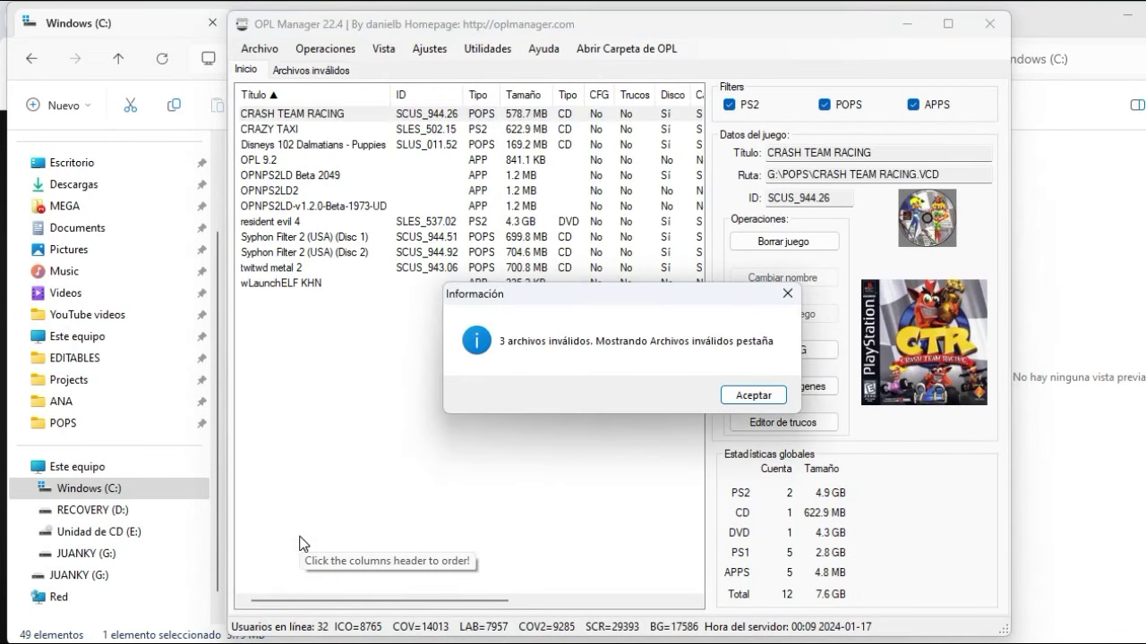
pyautogui.click(750, 402)
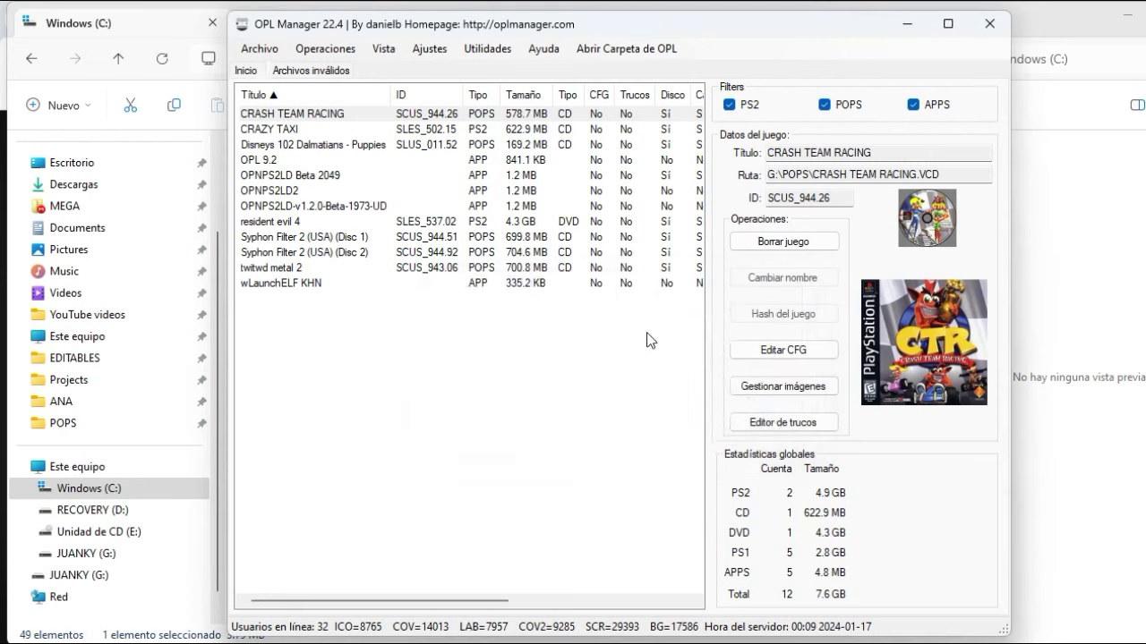
pyautogui.click(246, 71)
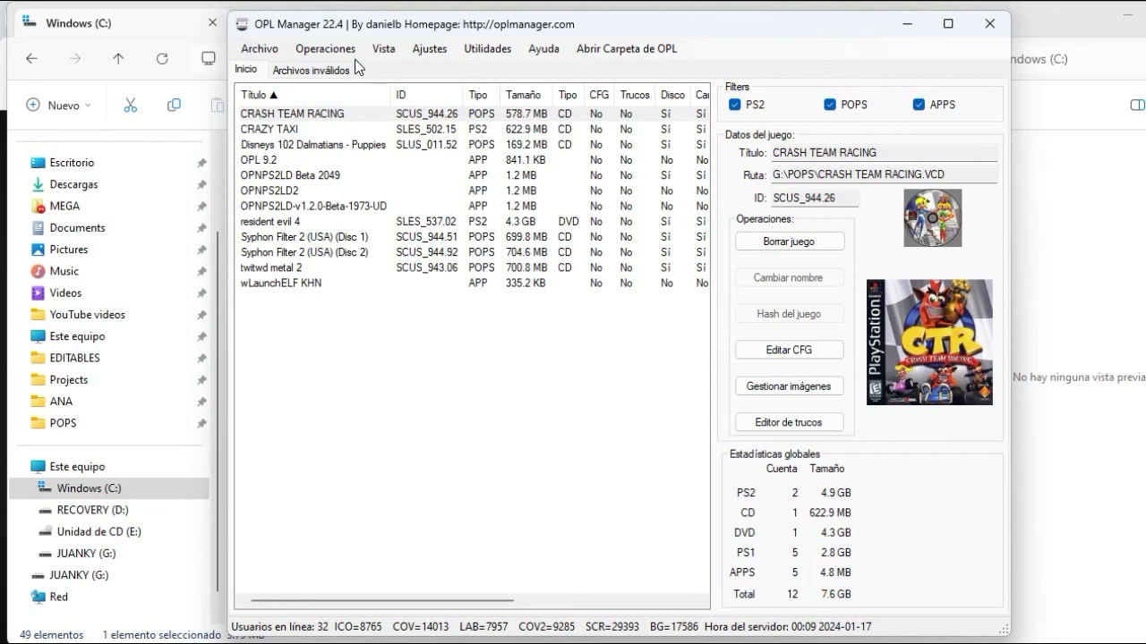
# Step: Open the application installer and load XX.CRASH TEAM RACING.ELF from the POPS folder on drive G:
pyautogui.click(491, 49)
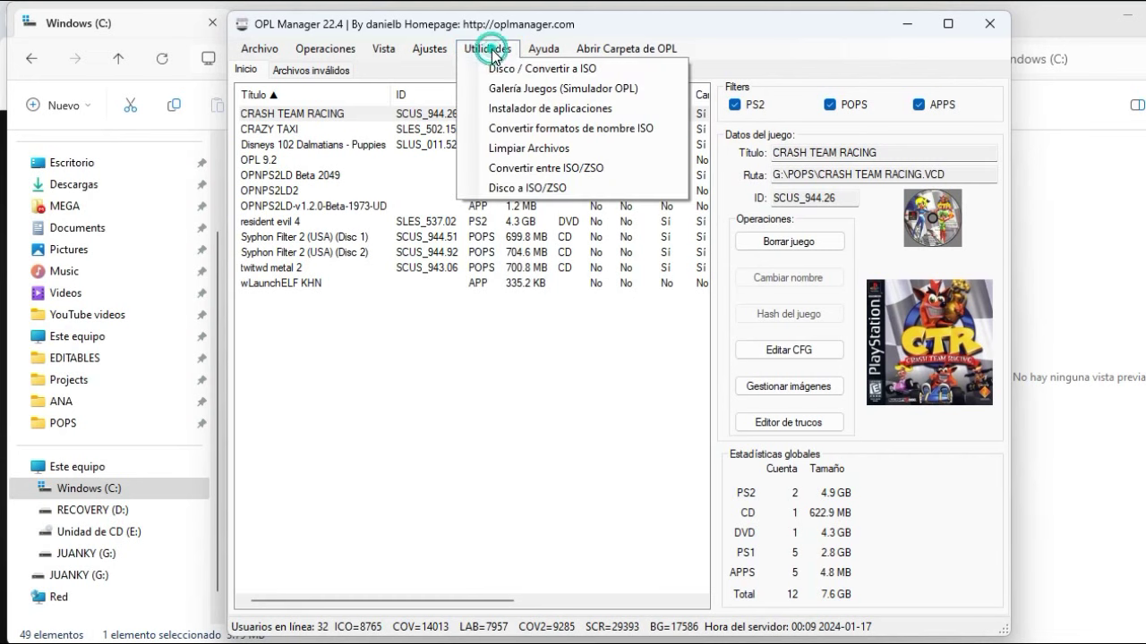
pyautogui.click(511, 111)
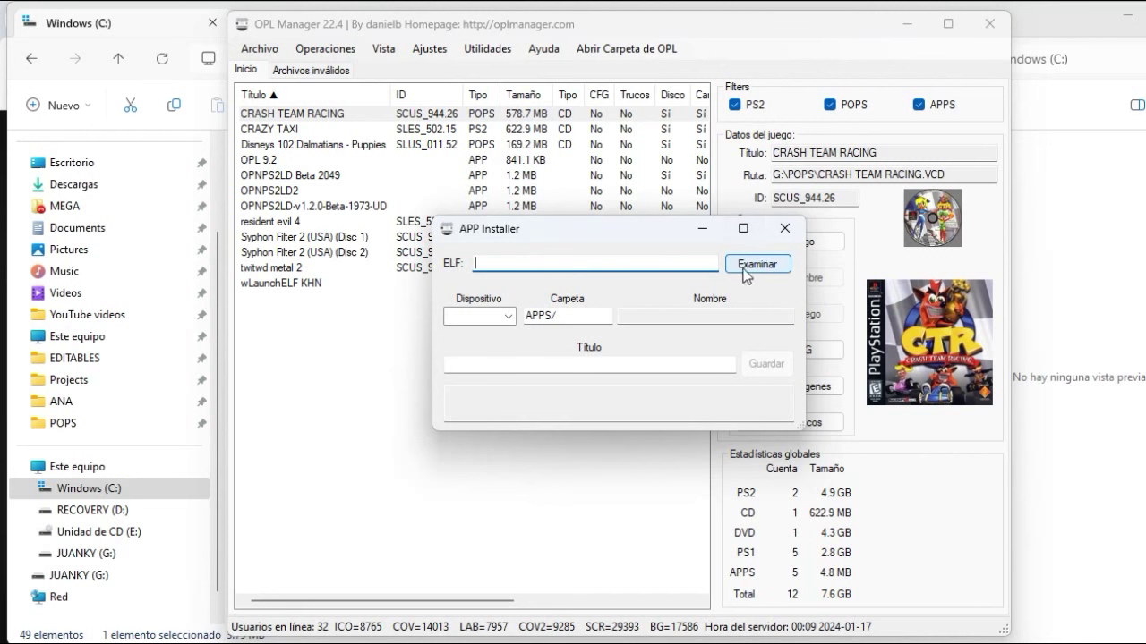
pyautogui.click(742, 267)
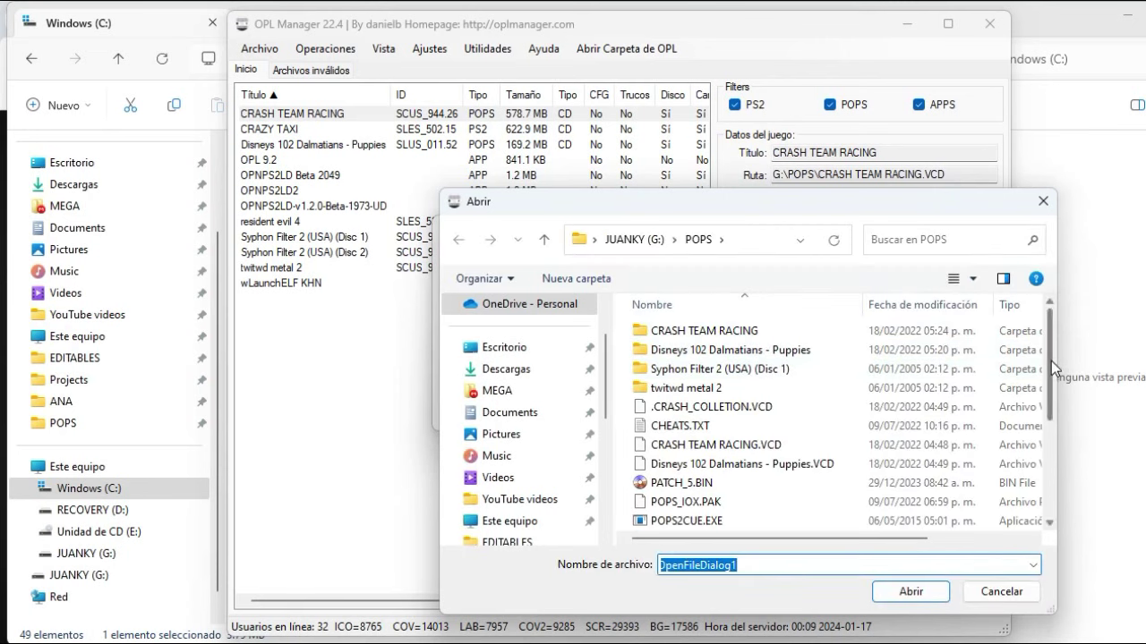
pyautogui.moveTo(1051, 362); pyautogui.dragTo(1049, 442)
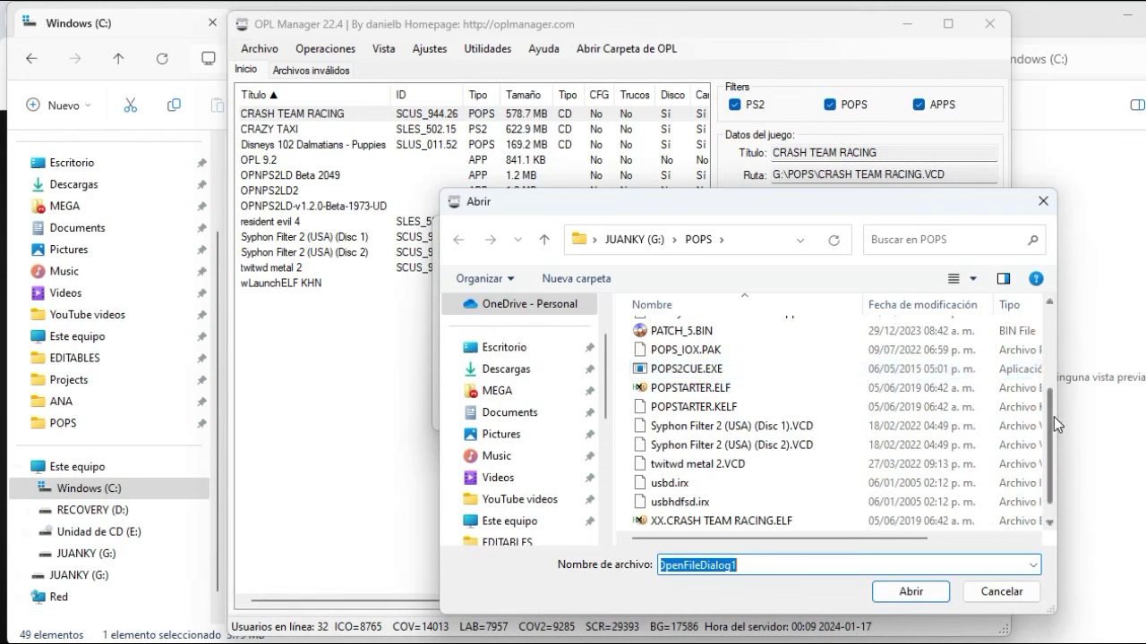
pyautogui.moveTo(1053, 418); pyautogui.dragTo(1054, 432)
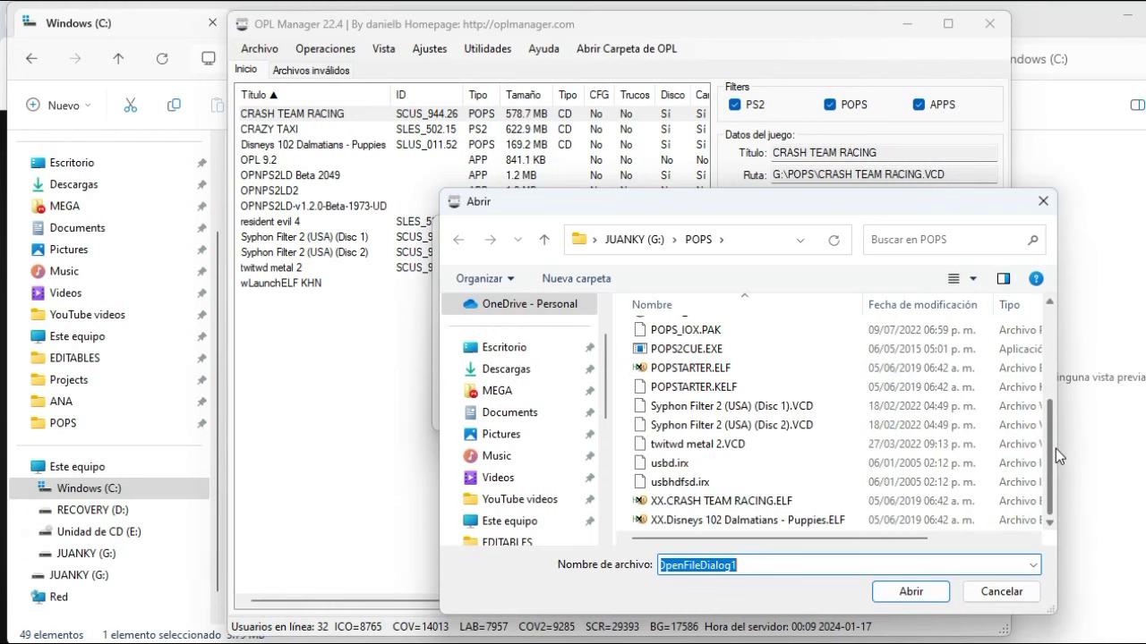
pyautogui.click(741, 504)
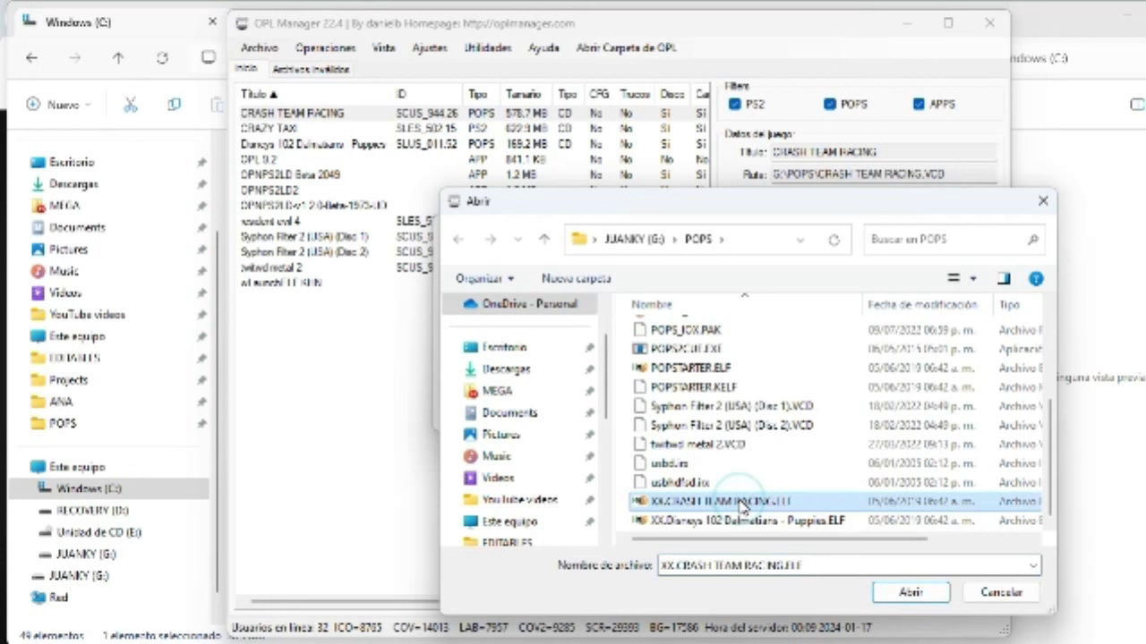
pyautogui.click(911, 592)
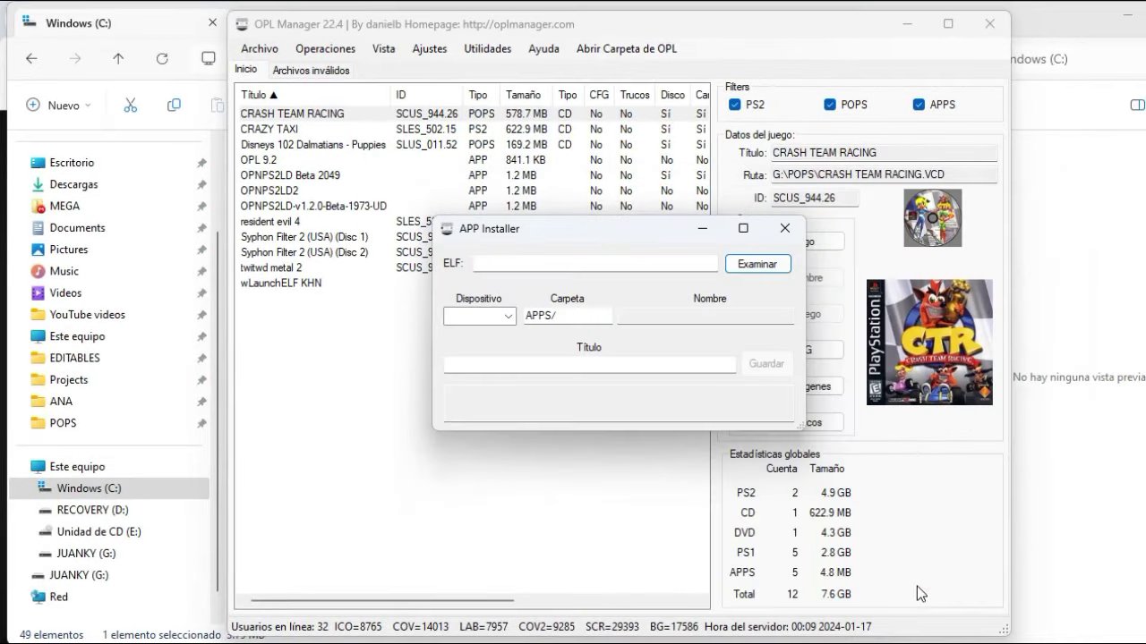
# Step: Set the app's device to mass:/ and its folder to POPS/
pyautogui.click(507, 318)
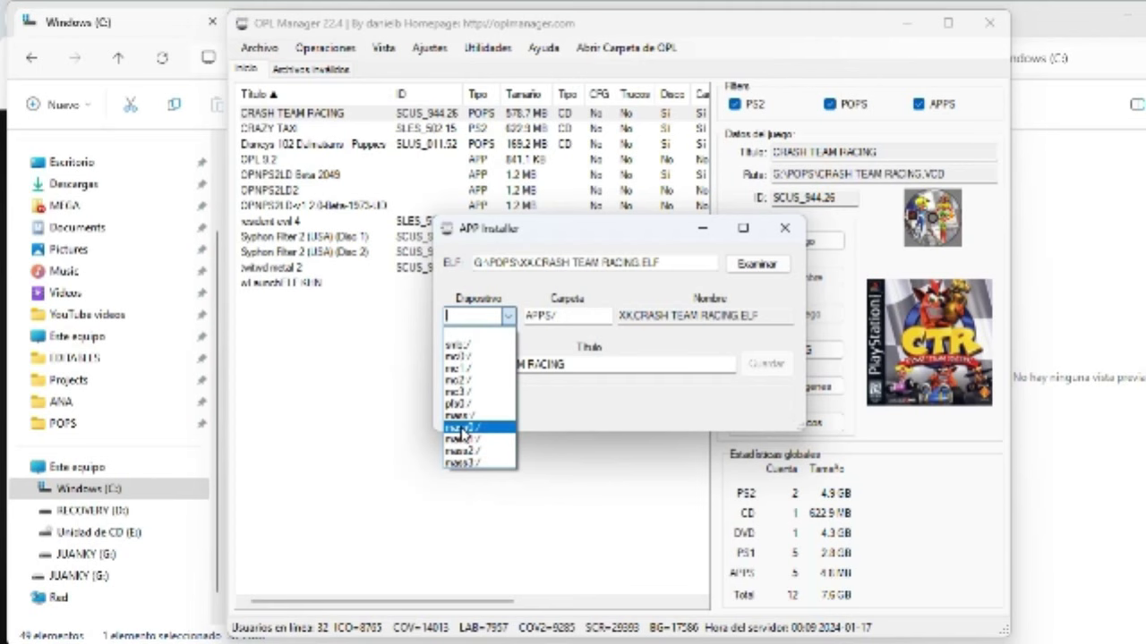
pyautogui.click(460, 416)
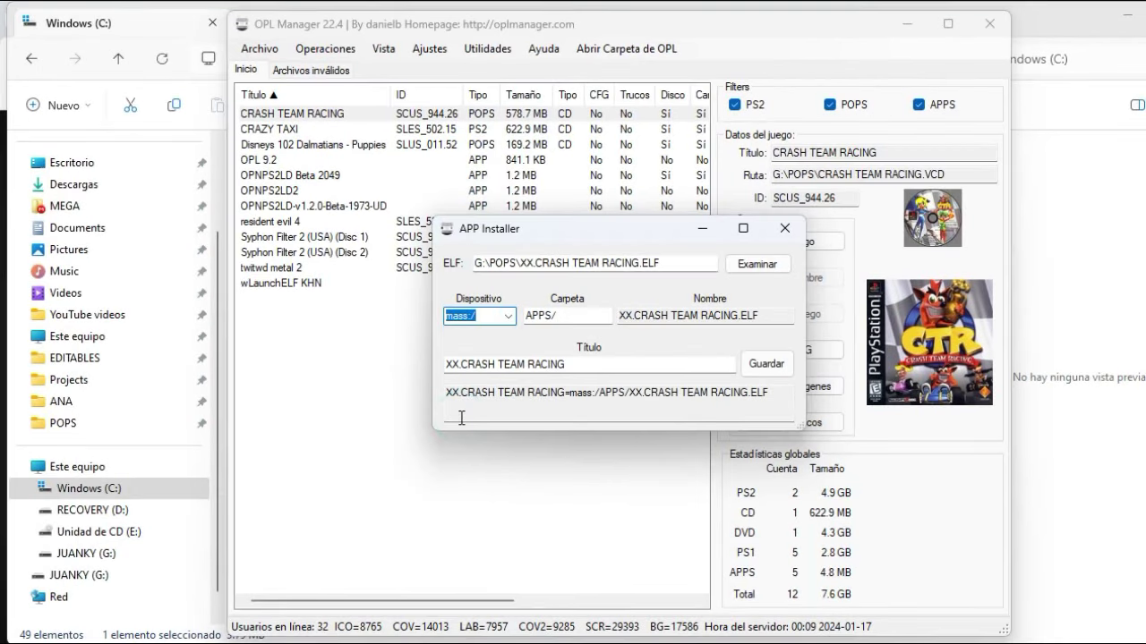
pyautogui.click(550, 316)
pyautogui.press('BackSpace')
pyautogui.press('BackSpace')
pyautogui.press('BackSpace')
pyautogui.press('BackSpace')
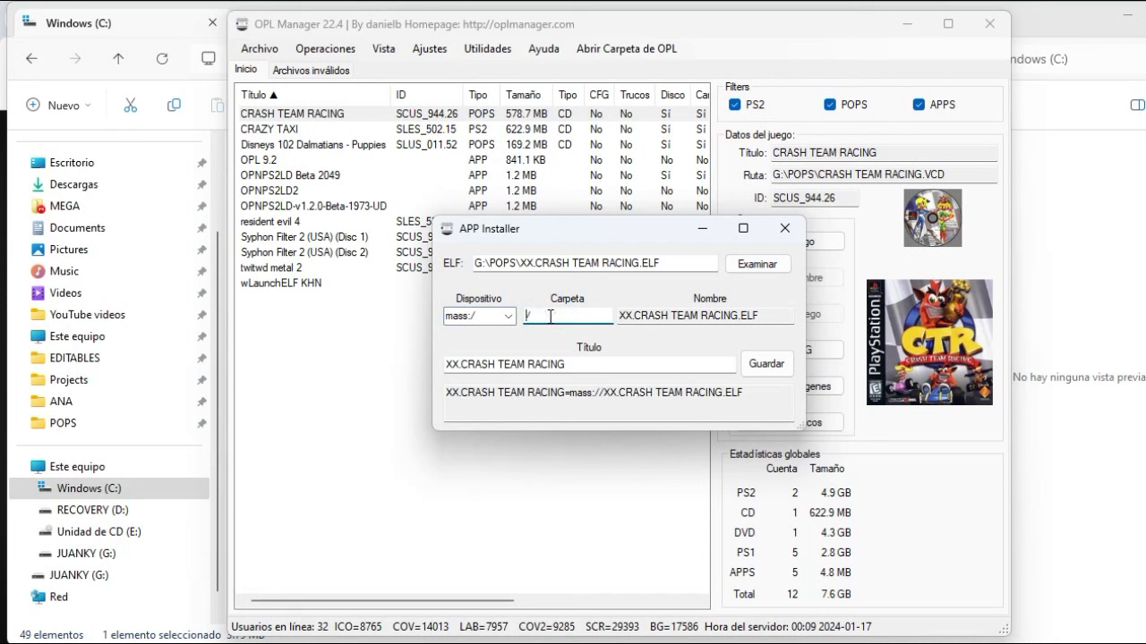
pyautogui.write('OPS')
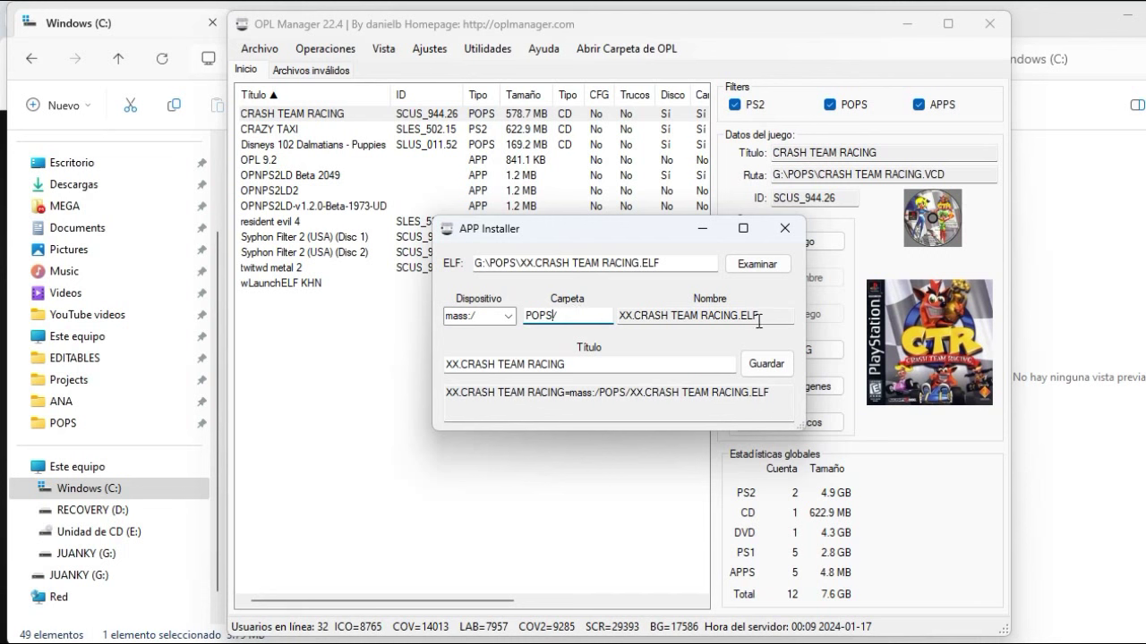
# Step: Remove the XX. prefix so the app's title reads CRASH TEAM RACING, and save the app entry
pyautogui.click(463, 367)
pyautogui.press('BackSpace')
pyautogui.press('BackSpace')
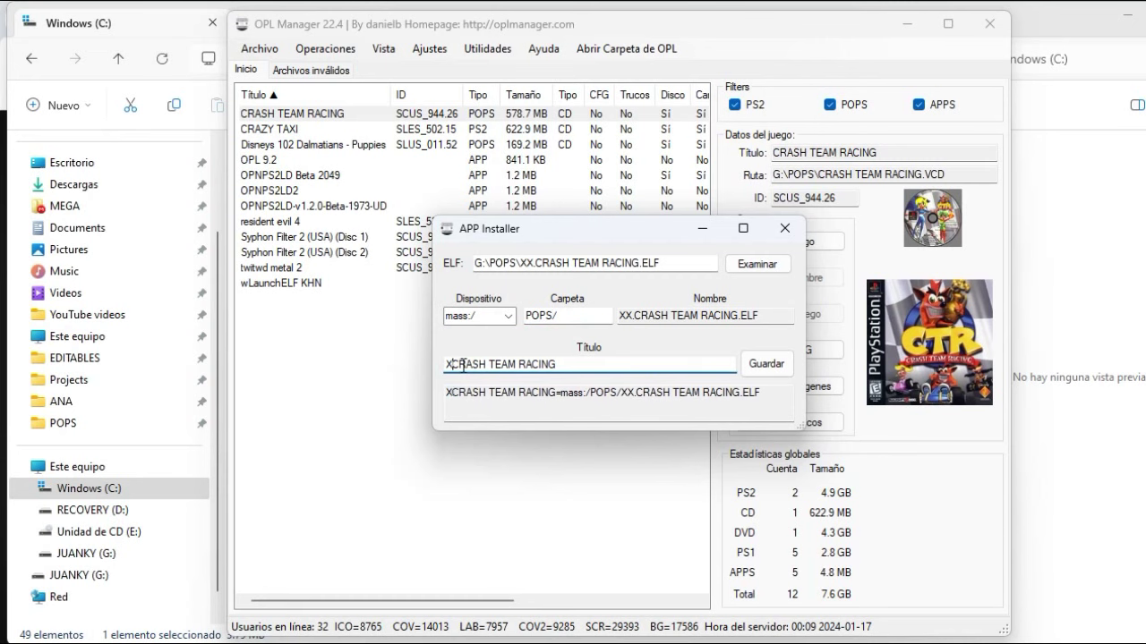
pyautogui.press('BackSpace')
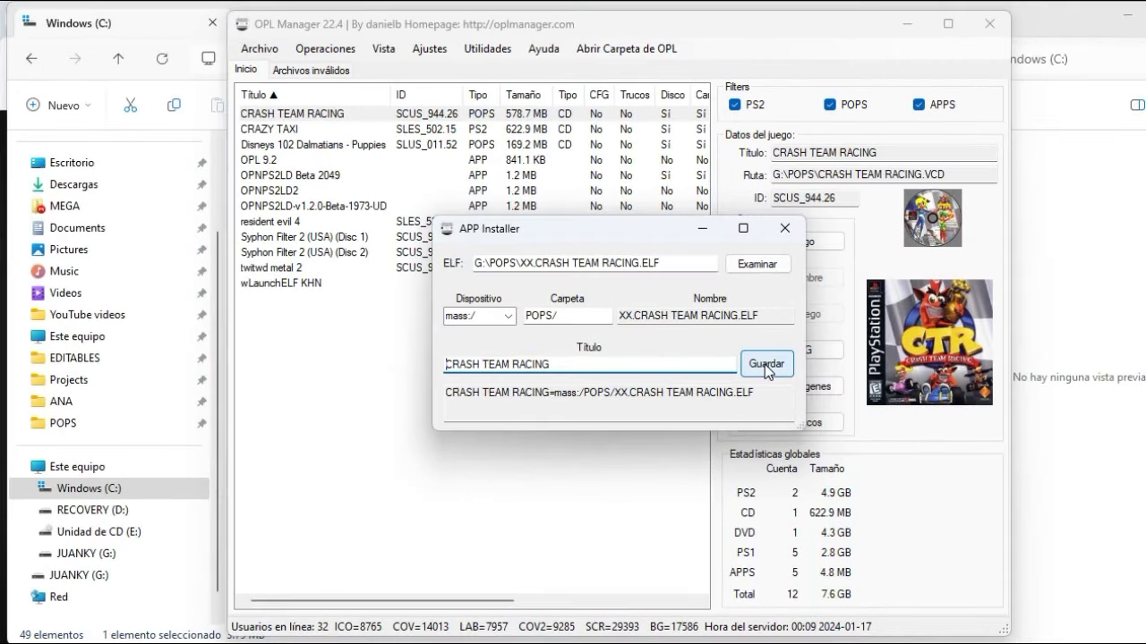
pyautogui.click(764, 364)
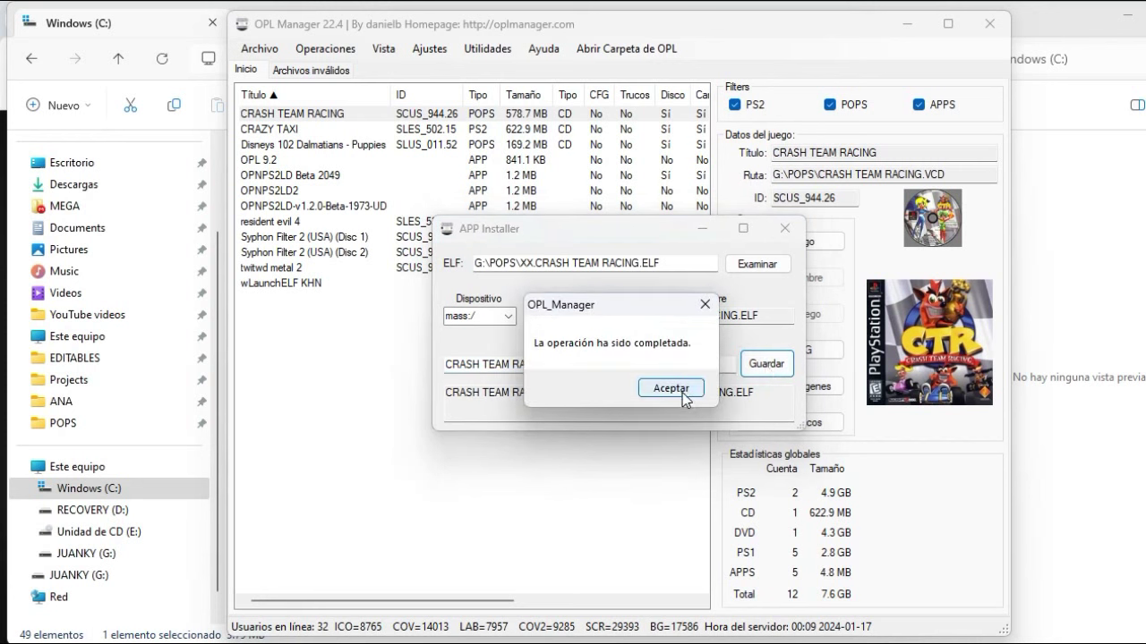
# Step: Open the application installer again and load XX.Disneys 102 Dalmatians - Puppies.ELF from the POPS folder on drive G:
pyautogui.click(682, 393)
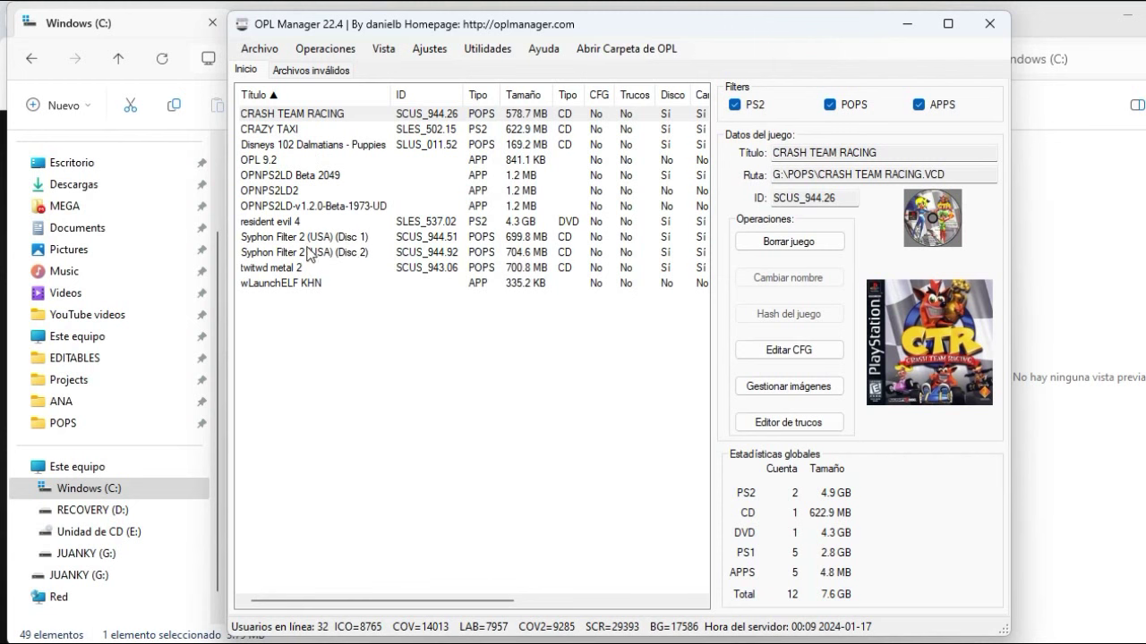
pyautogui.click(321, 144)
pyautogui.click(486, 48)
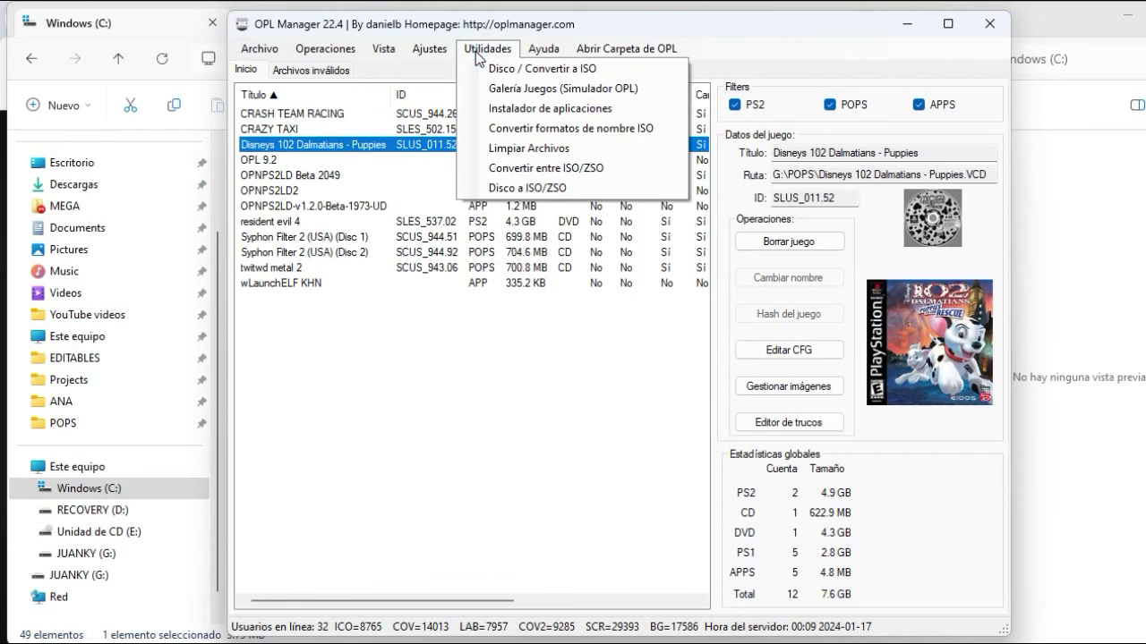
pyautogui.click(528, 108)
pyautogui.click(756, 263)
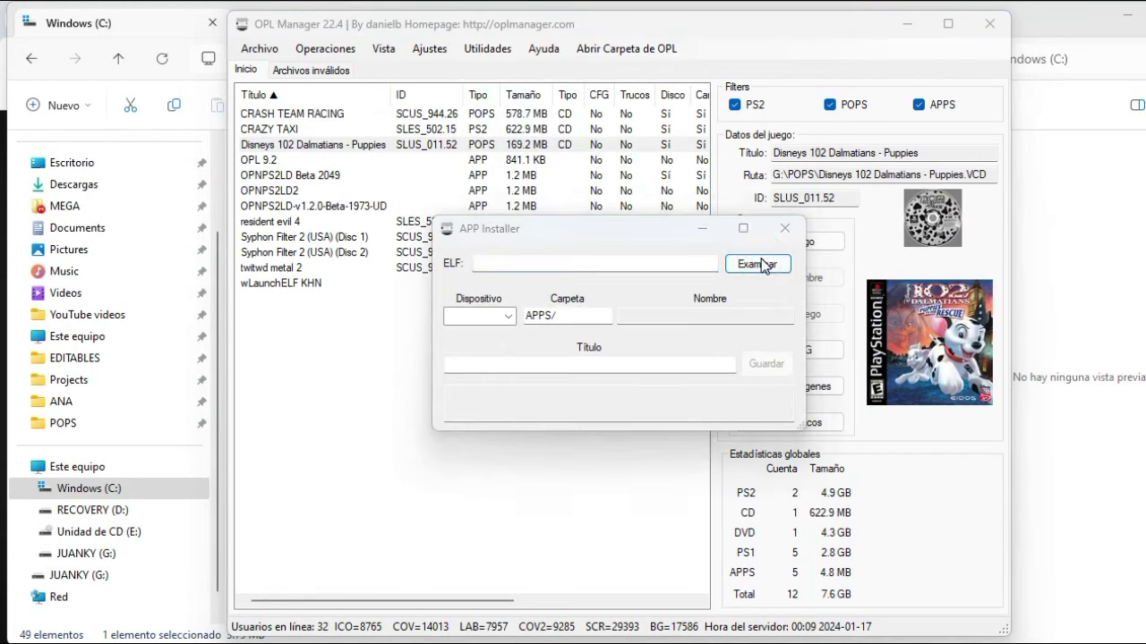
pyautogui.moveTo(1048, 363); pyautogui.dragTo(1050, 479)
pyautogui.click(747, 521)
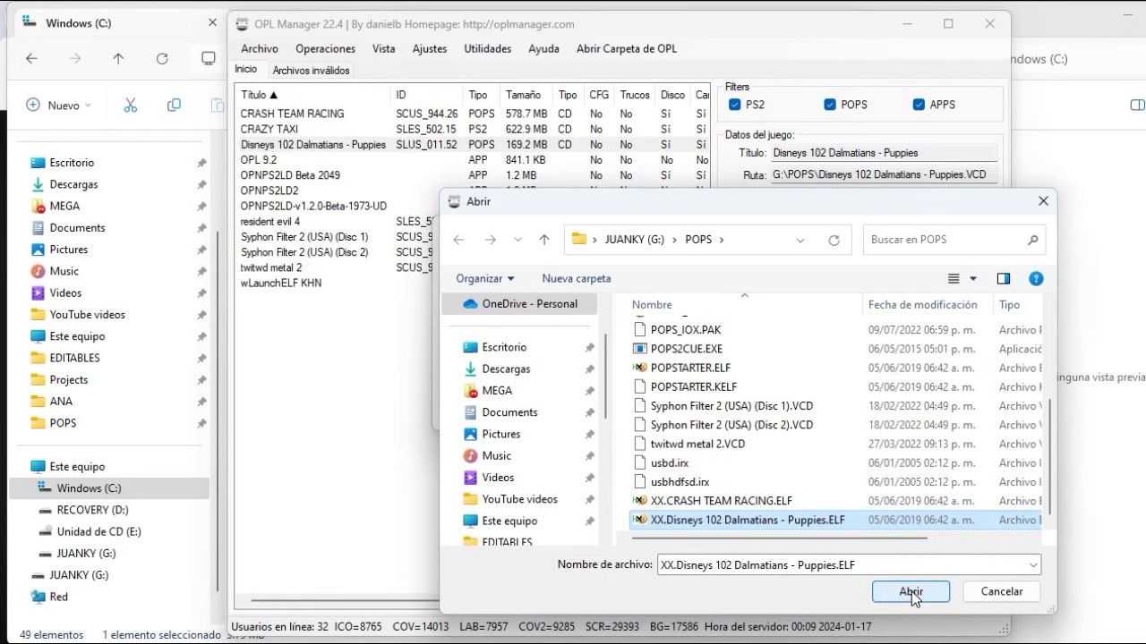
pyautogui.click(911, 592)
# Step: Set the device to mass:/ and the folder to POPS/ for the Disneys 102 Dalmatians - Puppies app
pyautogui.click(508, 315)
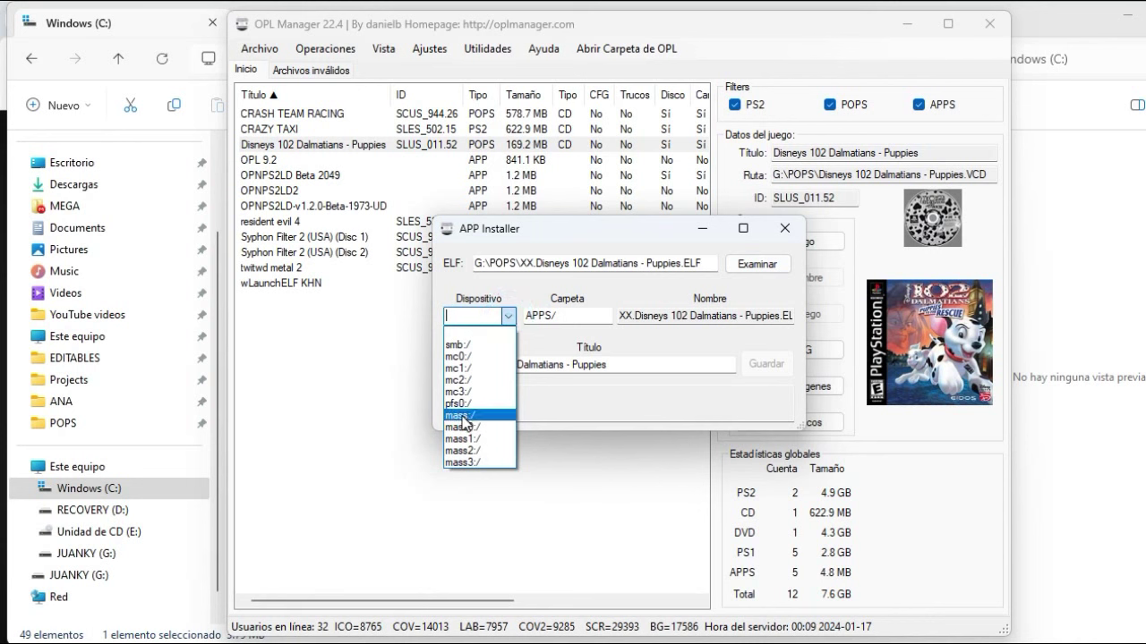
pyautogui.click(464, 415)
pyautogui.doubleClick(551, 315)
pyautogui.press('BackSpace')
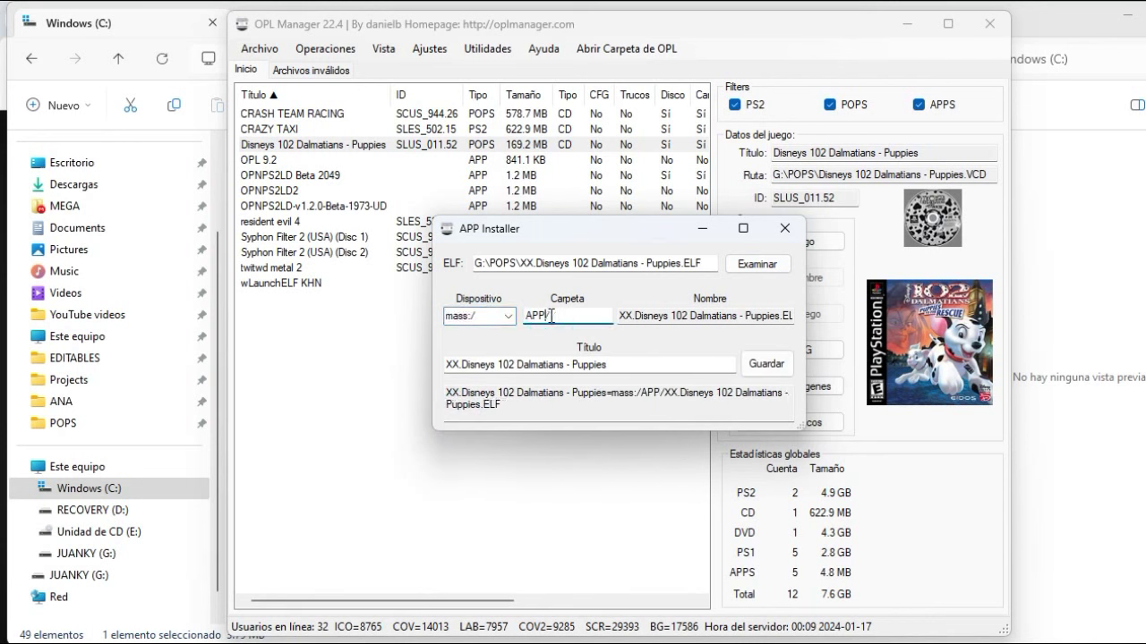
pyautogui.write('POPS/')
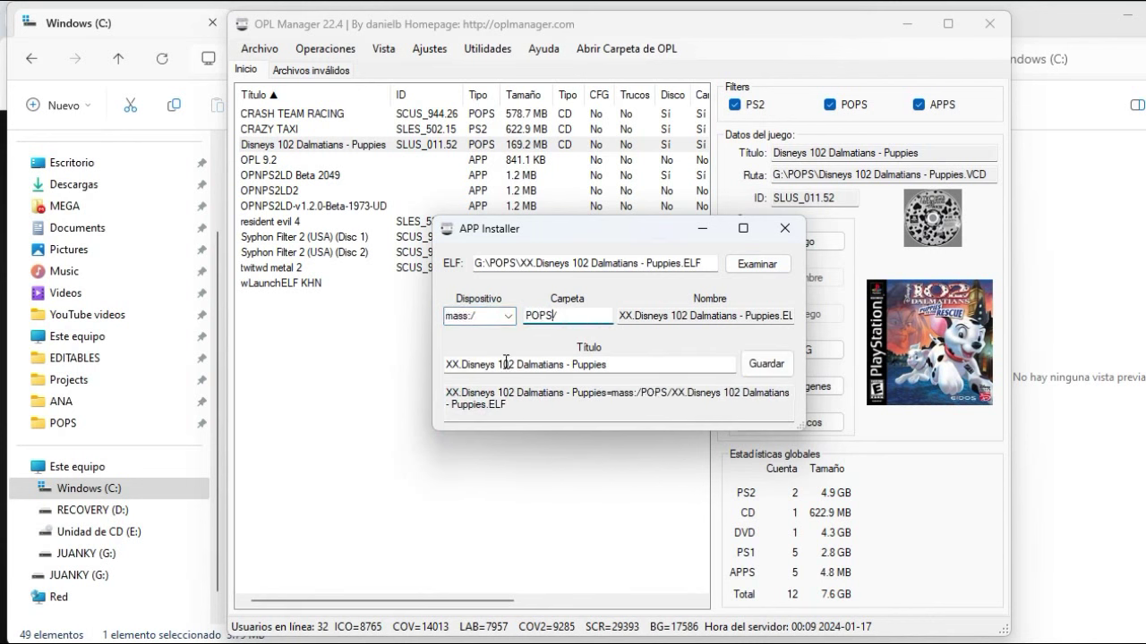
# Step: Remove the XX. prefix so the title reads Disneys 102 Dalmatians - Puppies, and save the app entry
pyautogui.click(462, 367)
pyautogui.press('BackSpace')
pyautogui.press('BackSpace')
pyautogui.press('BackSpace')
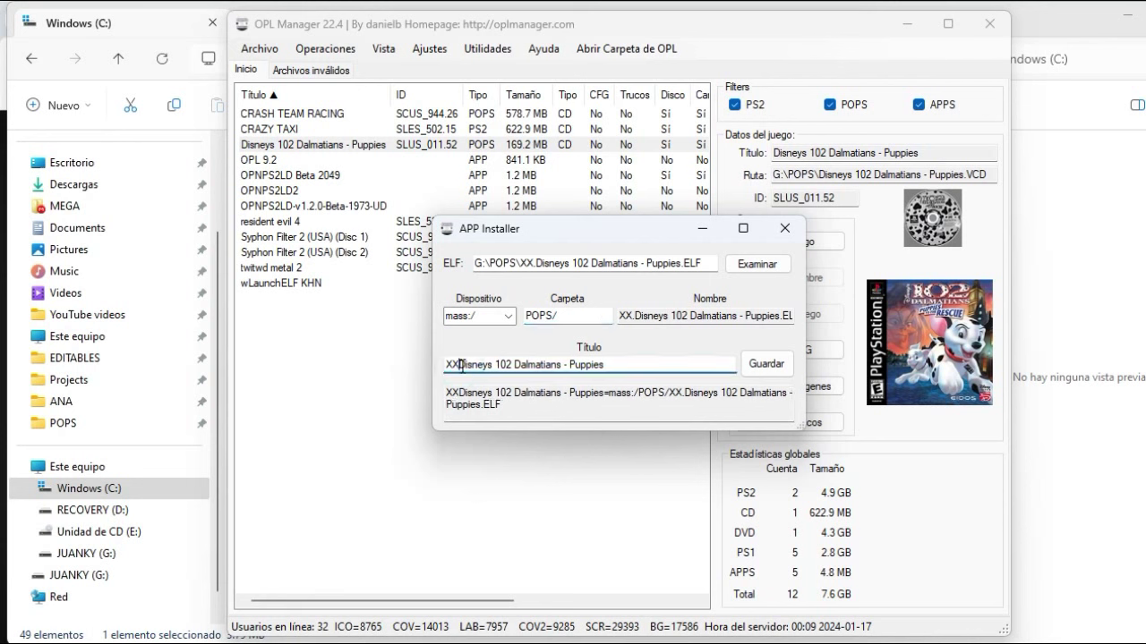
pyautogui.click(766, 367)
pyautogui.click(670, 388)
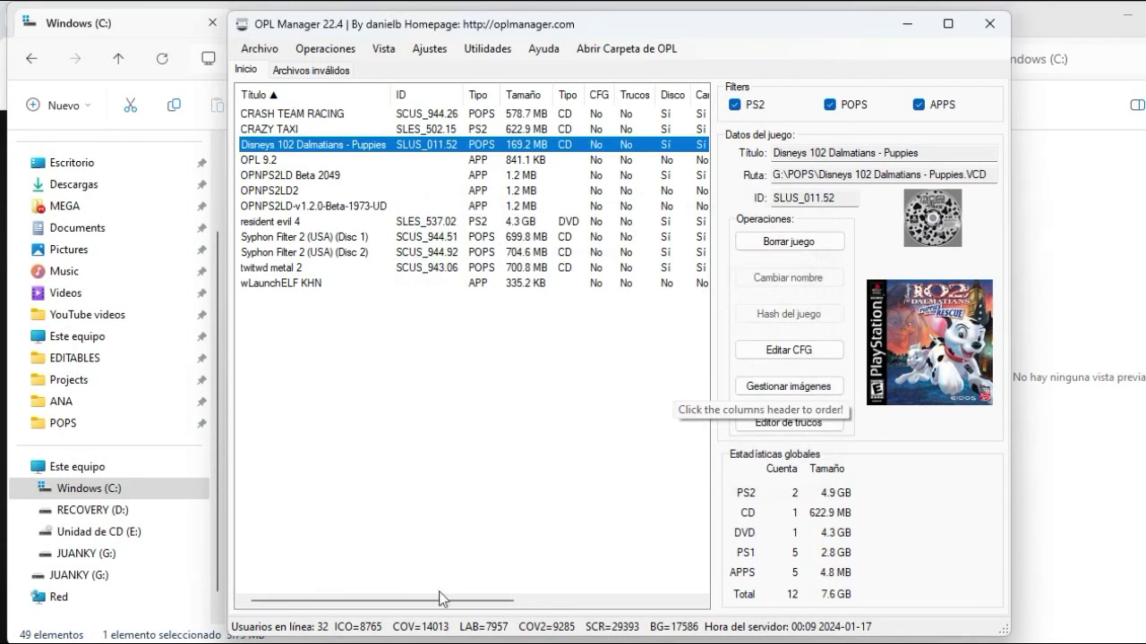
# Step: Open conf_apps.cfg from drive G:, keep only the CRASH TEAM RACING and Disneys 102 Dalmatians - Puppies entries, then save and close it
pyautogui.click(97, 555)
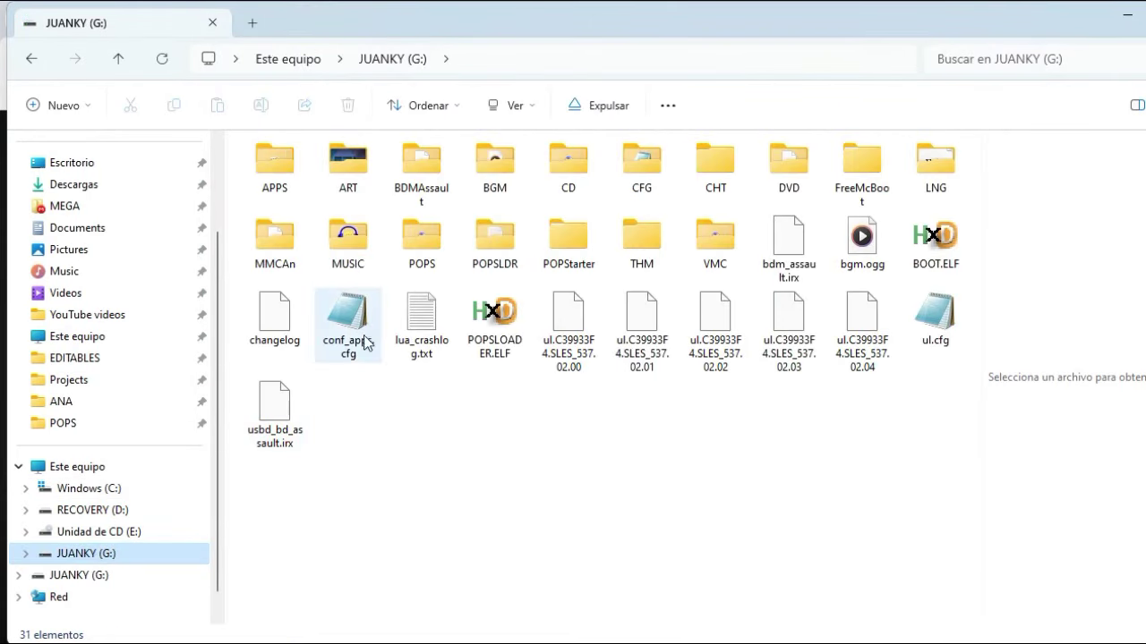
pyautogui.doubleClick(351, 327)
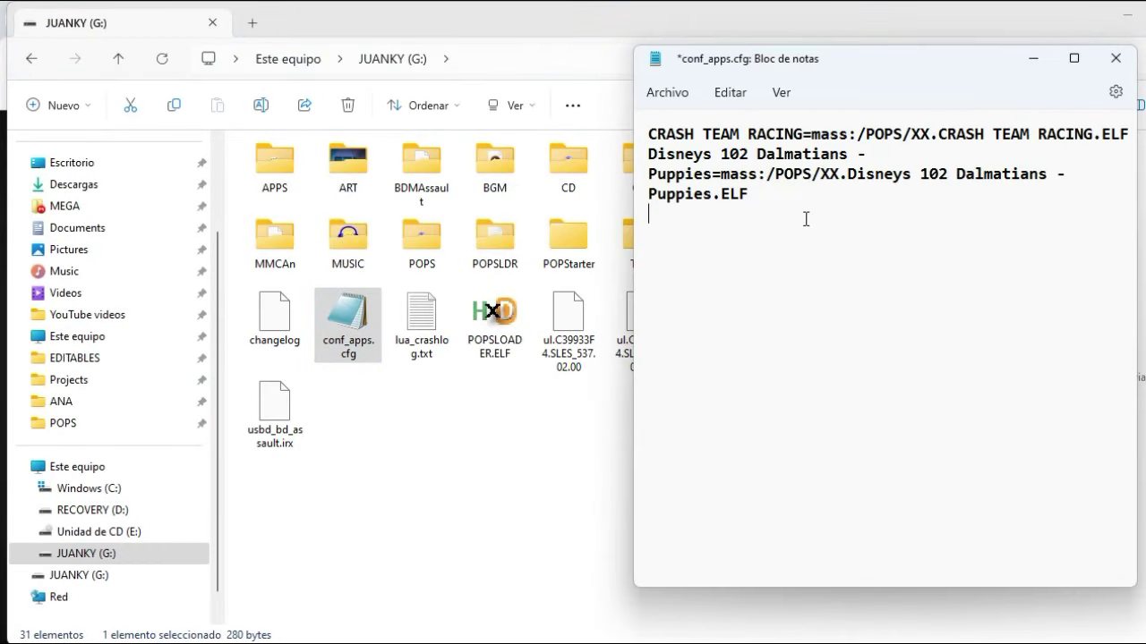
pyautogui.click(754, 200)
pyautogui.hotkey('ctrl', 's')
pyautogui.hotkey('alt', 'F4')
# Step: Return to OPL Manager, load OPNPS2LD Beta 2049.ELF from drive G:'s APPS folder in the application installer, and set its device to mass:/
pyautogui.moveTo(671, 640)
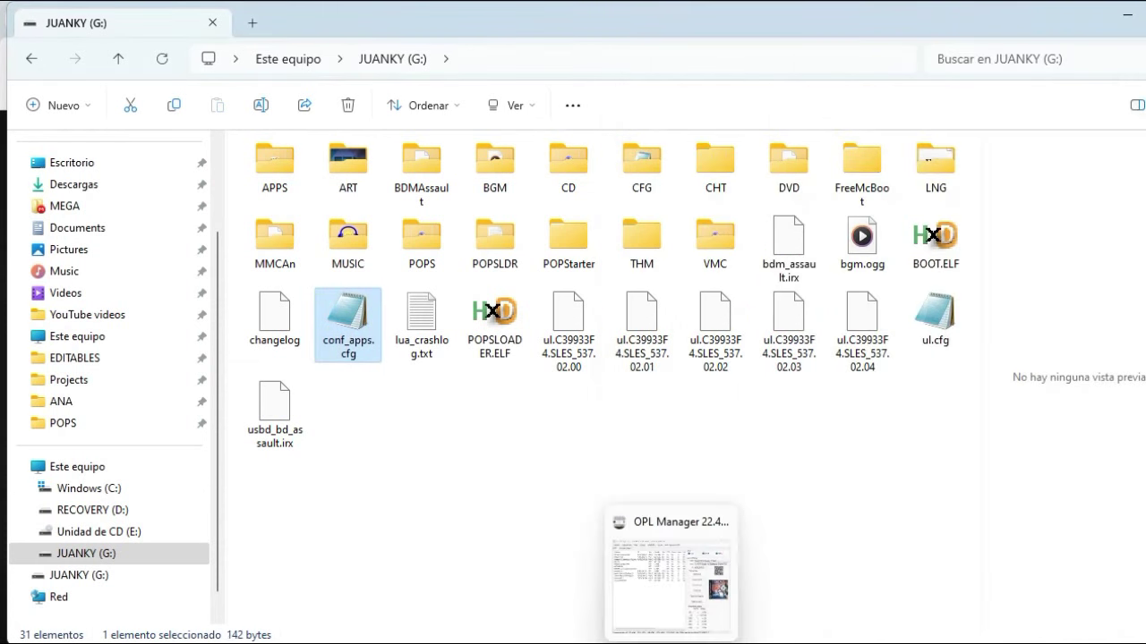
pyautogui.click(672, 577)
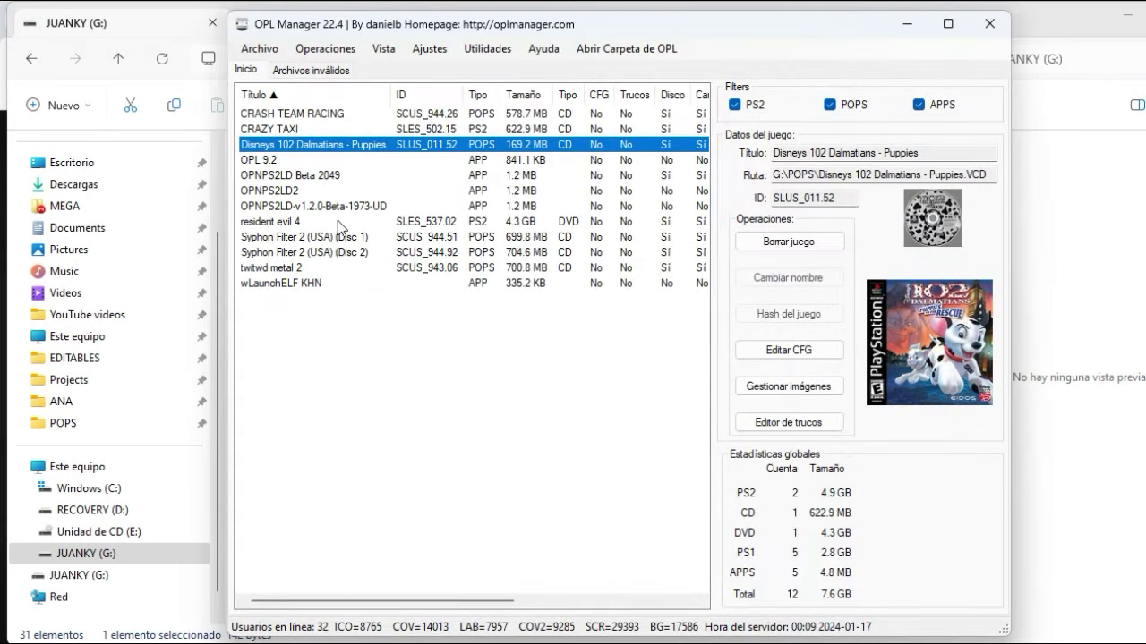
pyautogui.click(282, 178)
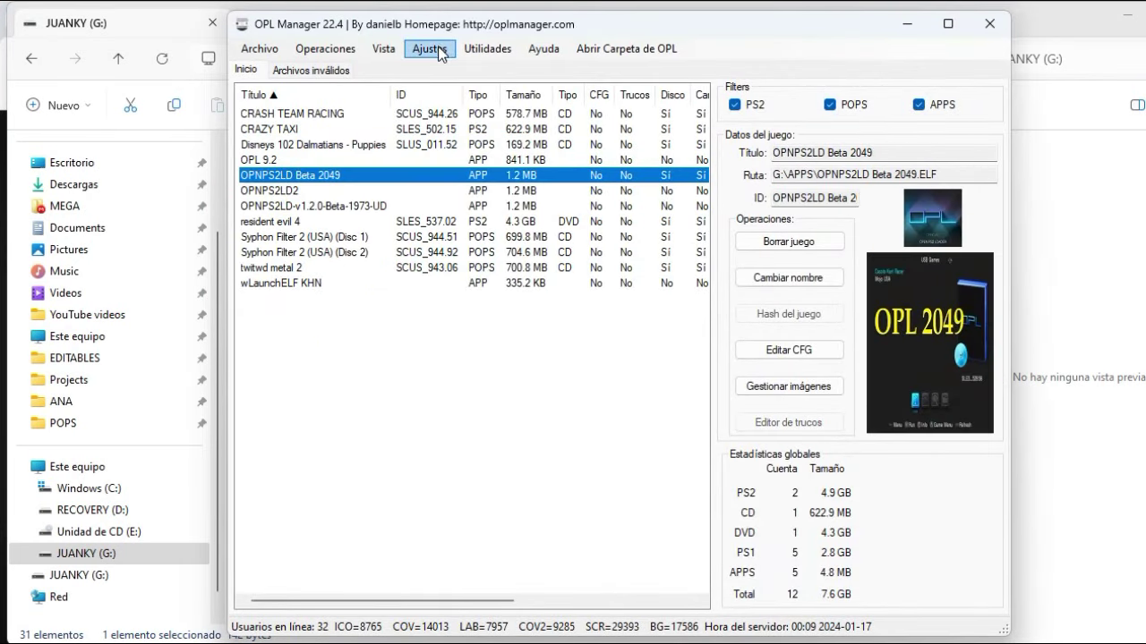
pyautogui.click(483, 50)
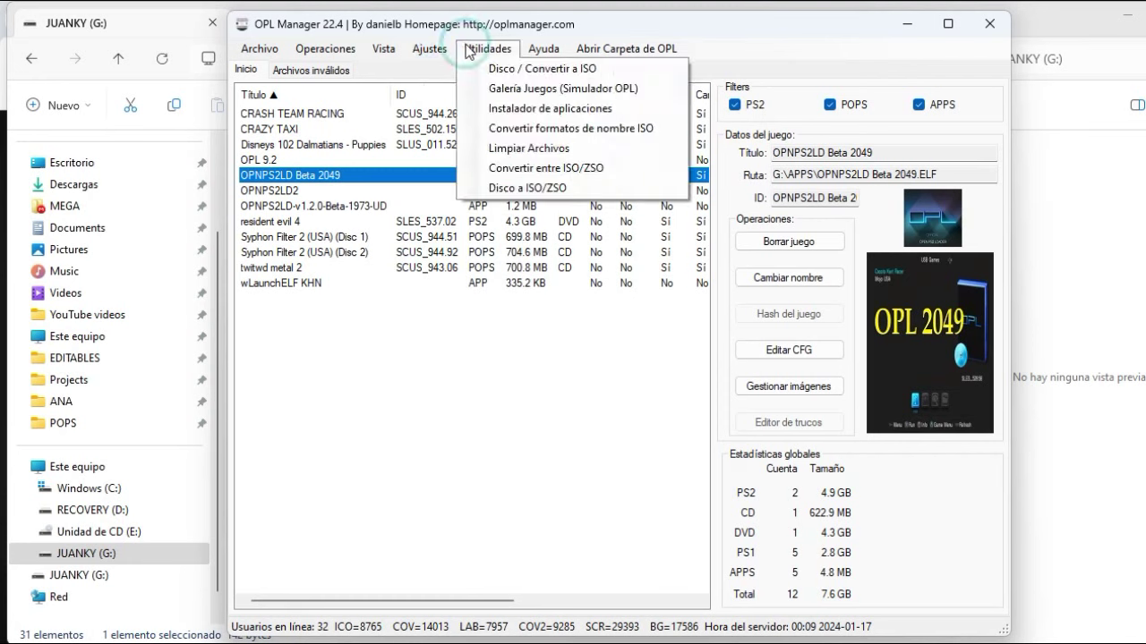
pyautogui.click(506, 114)
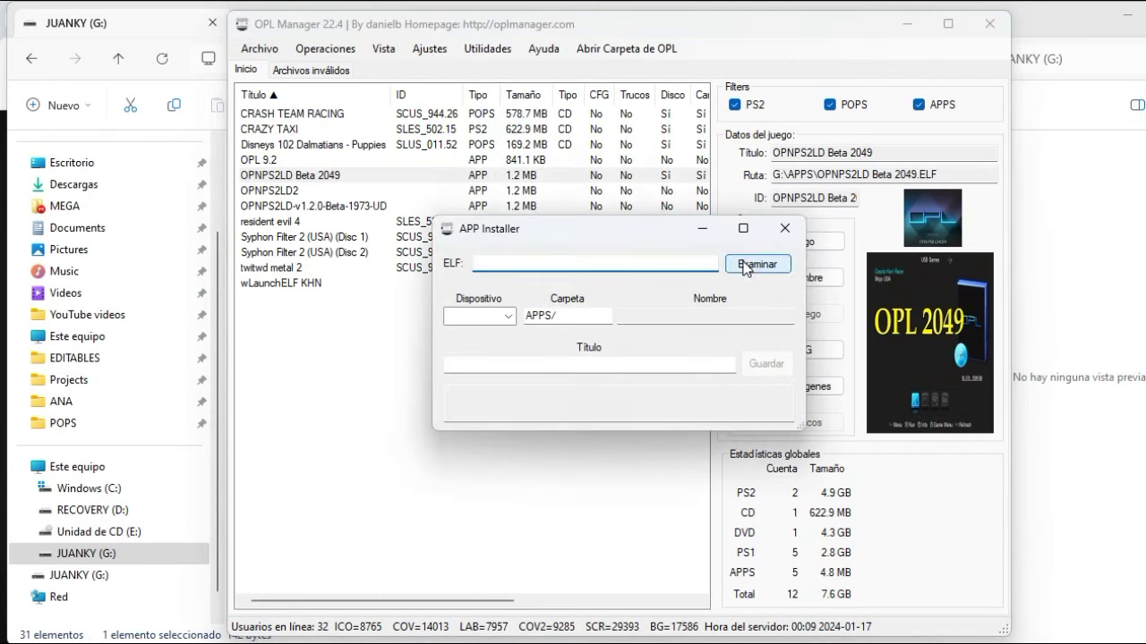
pyautogui.click(743, 266)
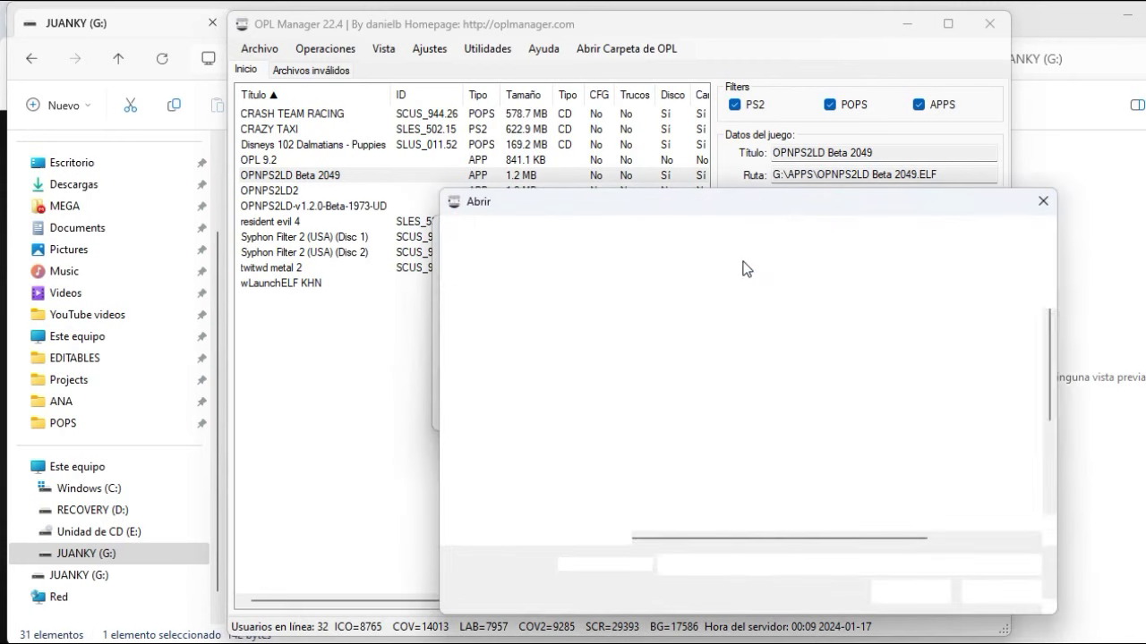
pyautogui.click(636, 240)
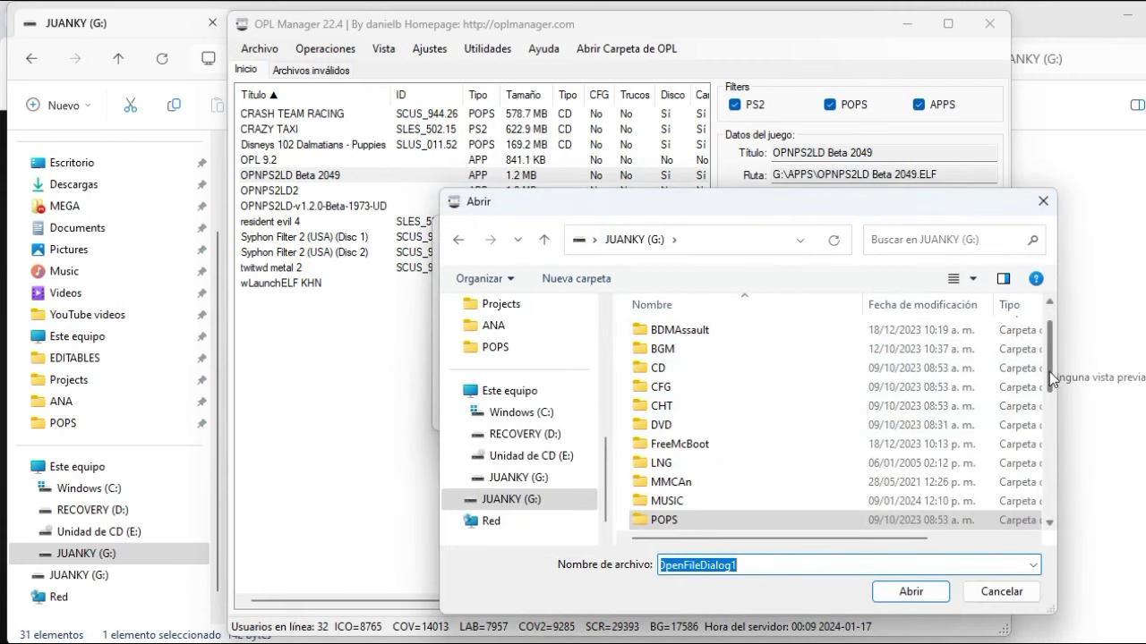
pyautogui.moveTo(1049, 371); pyautogui.dragTo(1056, 338)
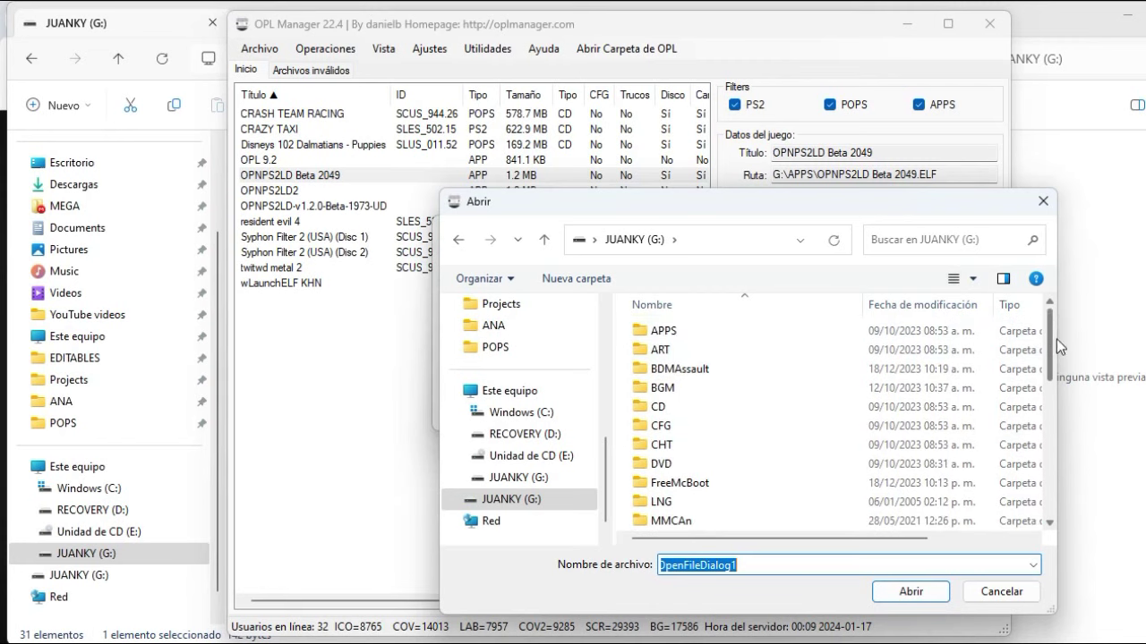
pyautogui.doubleClick(657, 332)
pyautogui.click(748, 408)
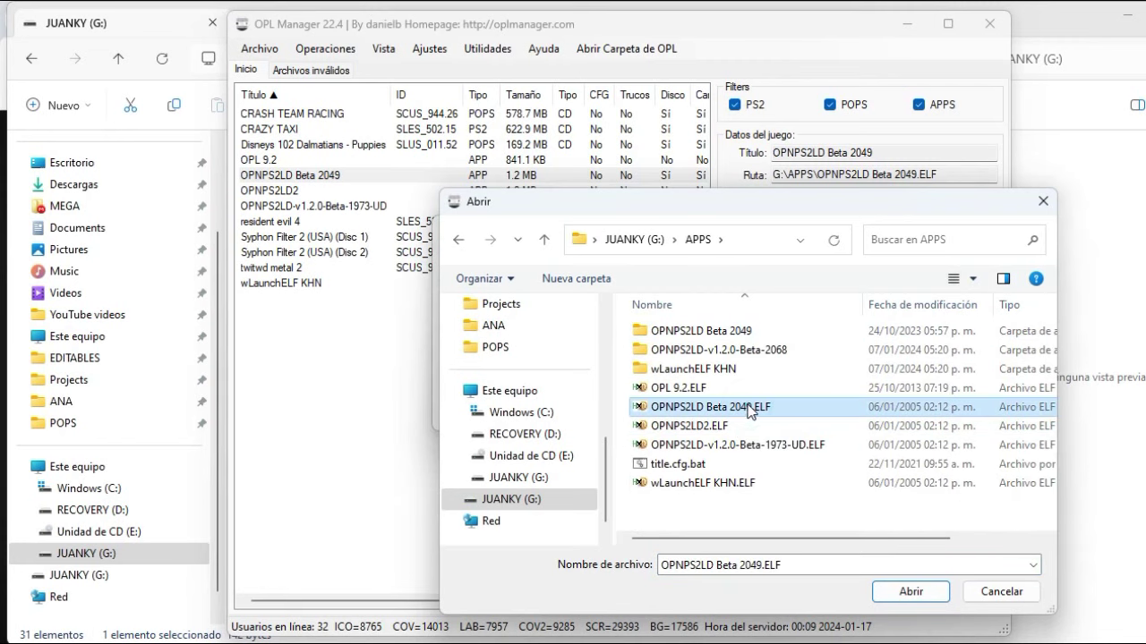
pyautogui.click(912, 592)
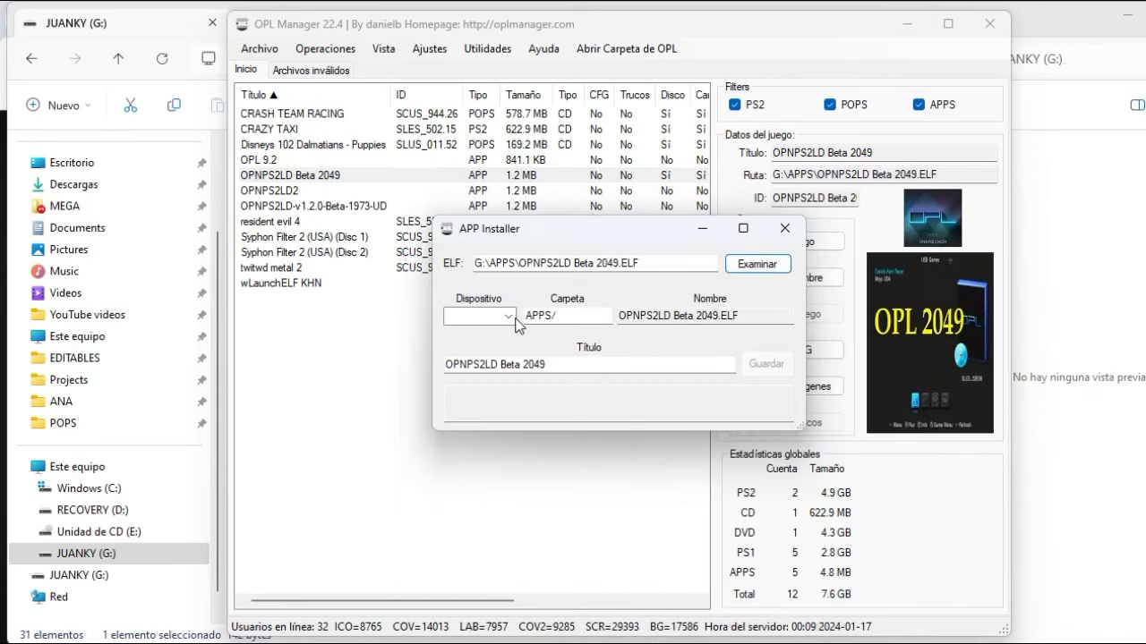
pyautogui.click(515, 318)
pyautogui.click(462, 420)
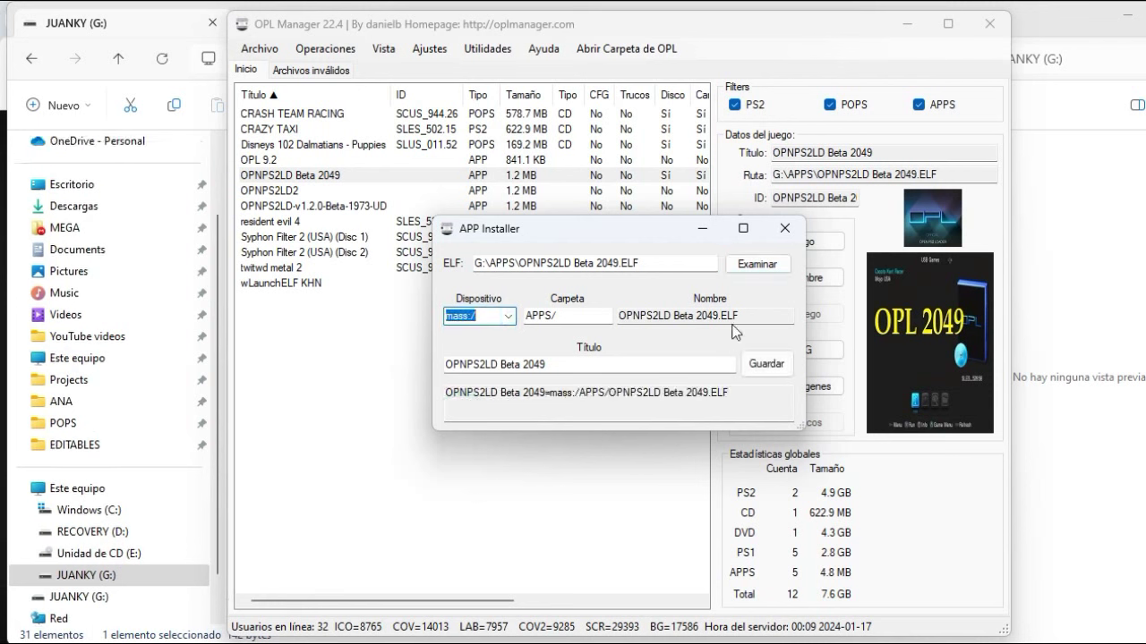
# Step: Shorten the app's title to OPL 2049 and save the app entry
pyautogui.click(521, 365)
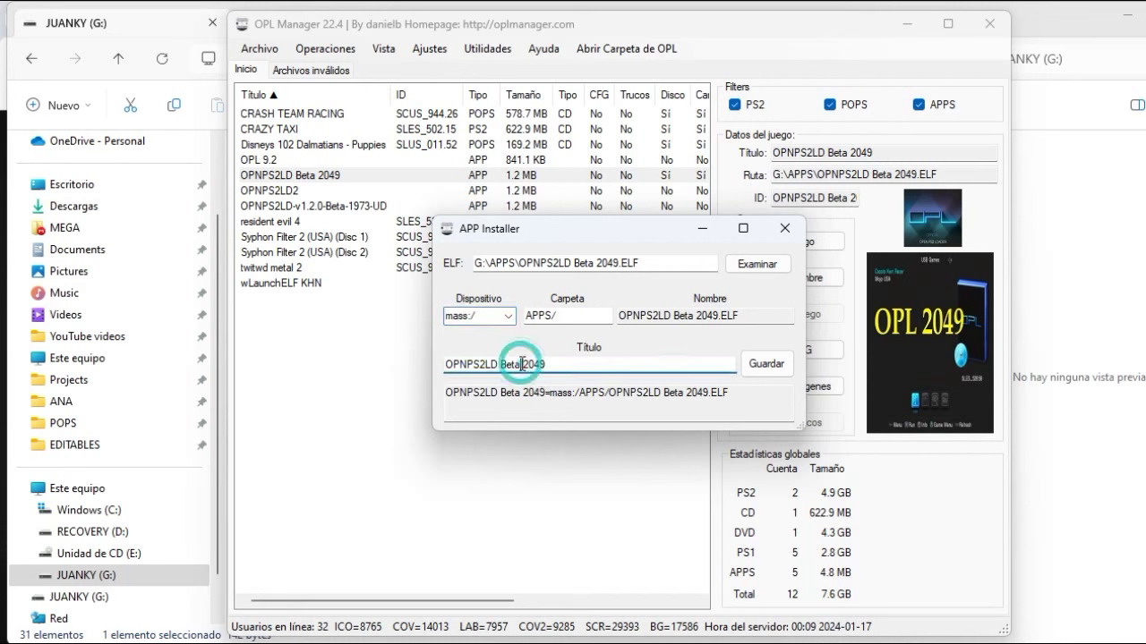
pyautogui.press('BackSpace')
pyautogui.press('BackSpace')
pyautogui.press('BackSpace')
pyautogui.press('BackSpace')
pyautogui.press('BackSpace')
pyautogui.press('BackSpace')
pyautogui.press('BackSpace')
pyautogui.press('BackSpace')
pyautogui.press('BackSpace')
pyautogui.press('BackSpace')
pyautogui.press('BackSpace')
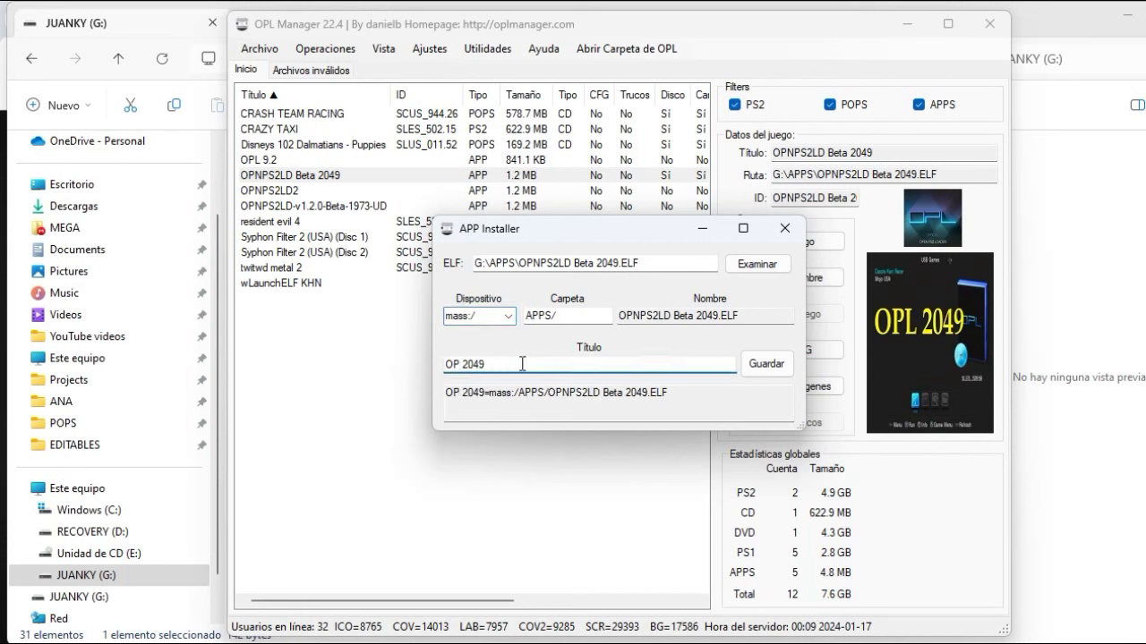
pyautogui.write('l')
pyautogui.press('BackSpace')
pyautogui.write('L')
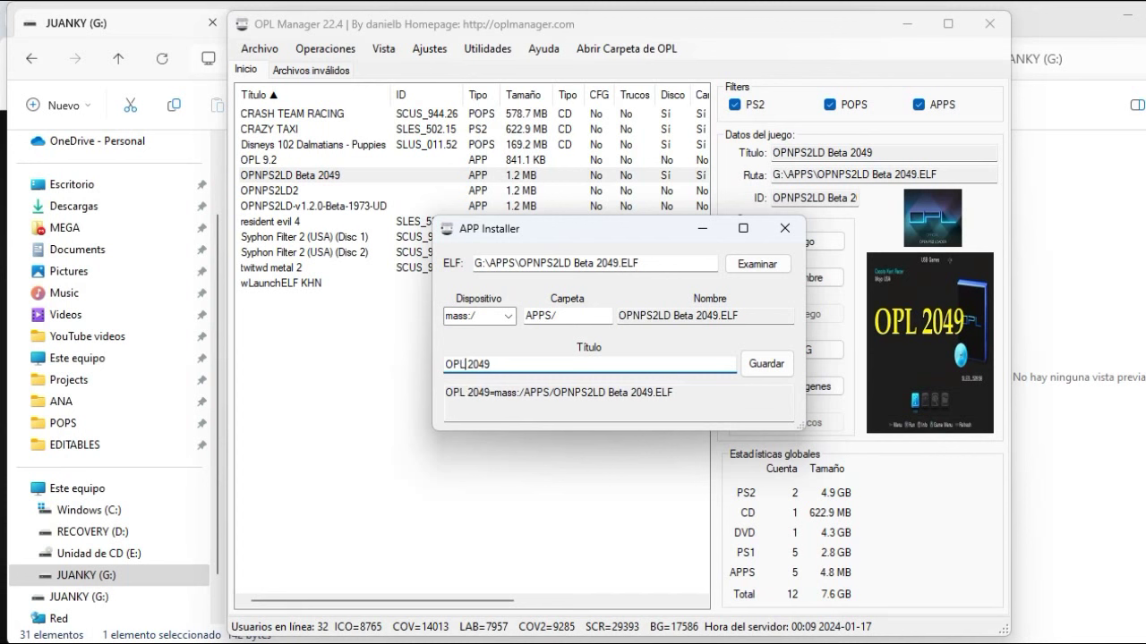
pyautogui.click(767, 365)
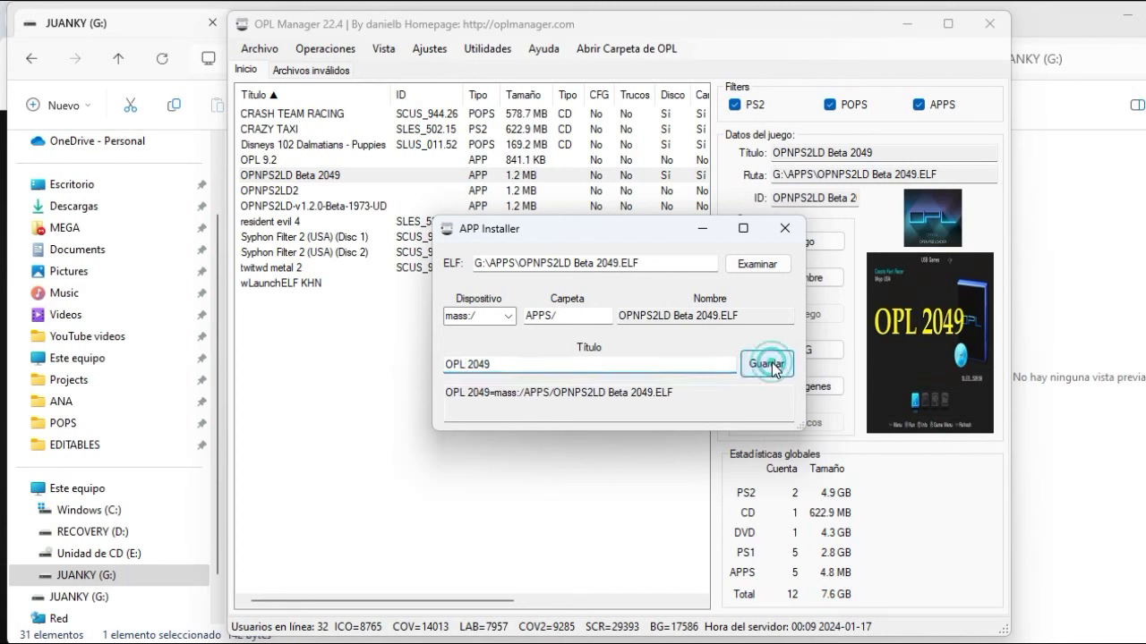
pyautogui.click(679, 388)
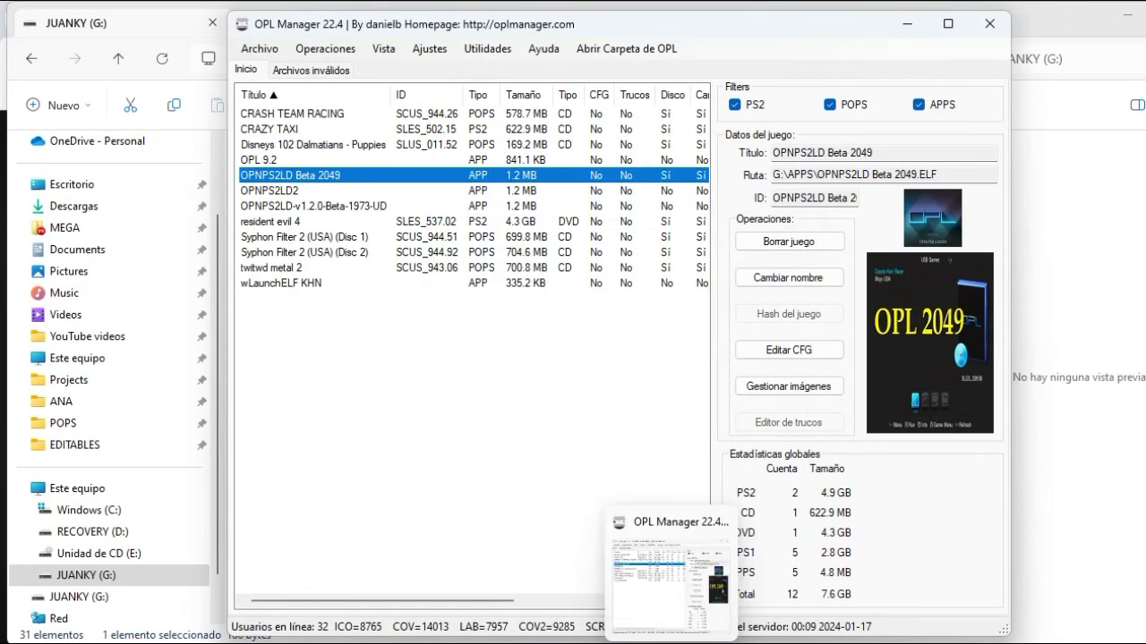
# Step: Open conf_apps.cfg on drive G: to check the registered app entries
pyautogui.click(348, 322)
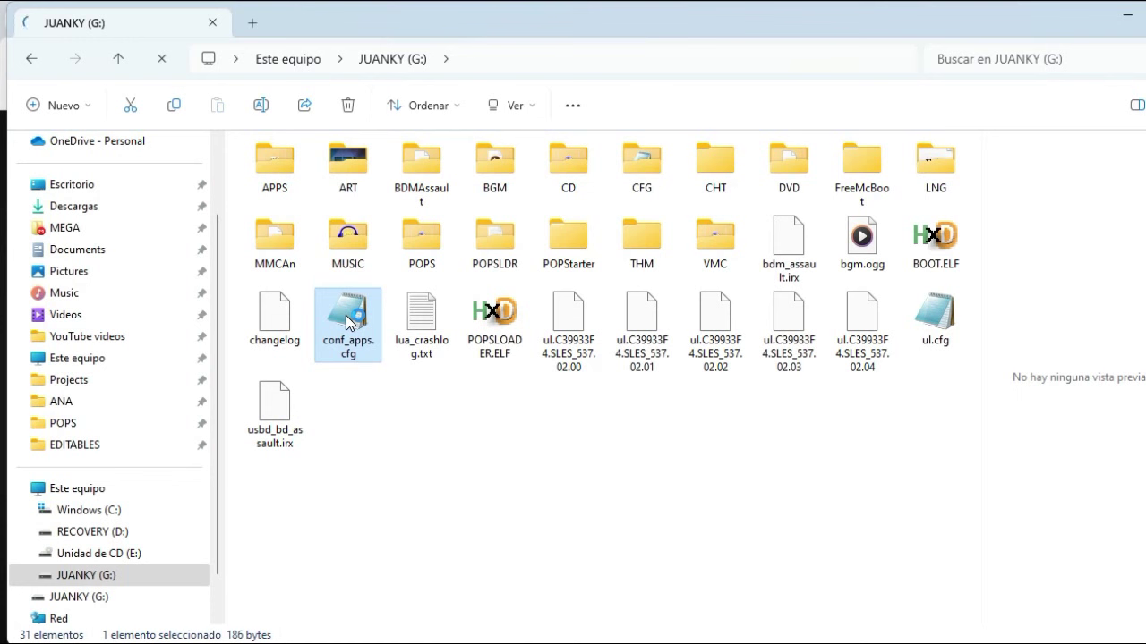
pyautogui.doubleClick(348, 322)
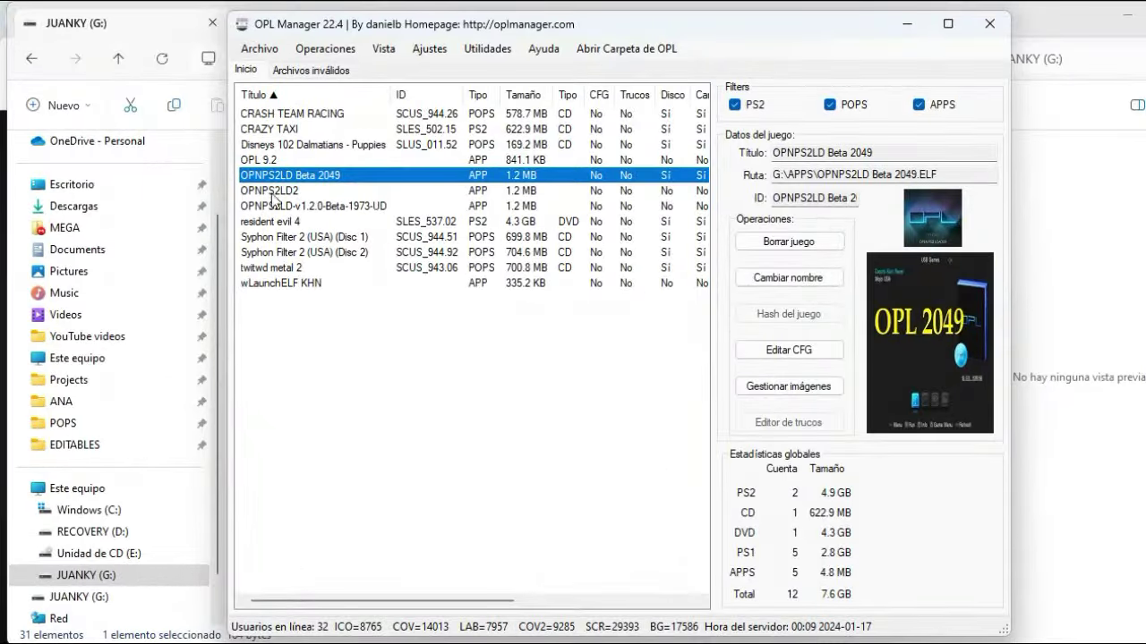
# Step: Examine the artwork assigned to Disneys 102 Dalmatians - Puppies in OPL Manager's image management, then close it
pyautogui.click(279, 192)
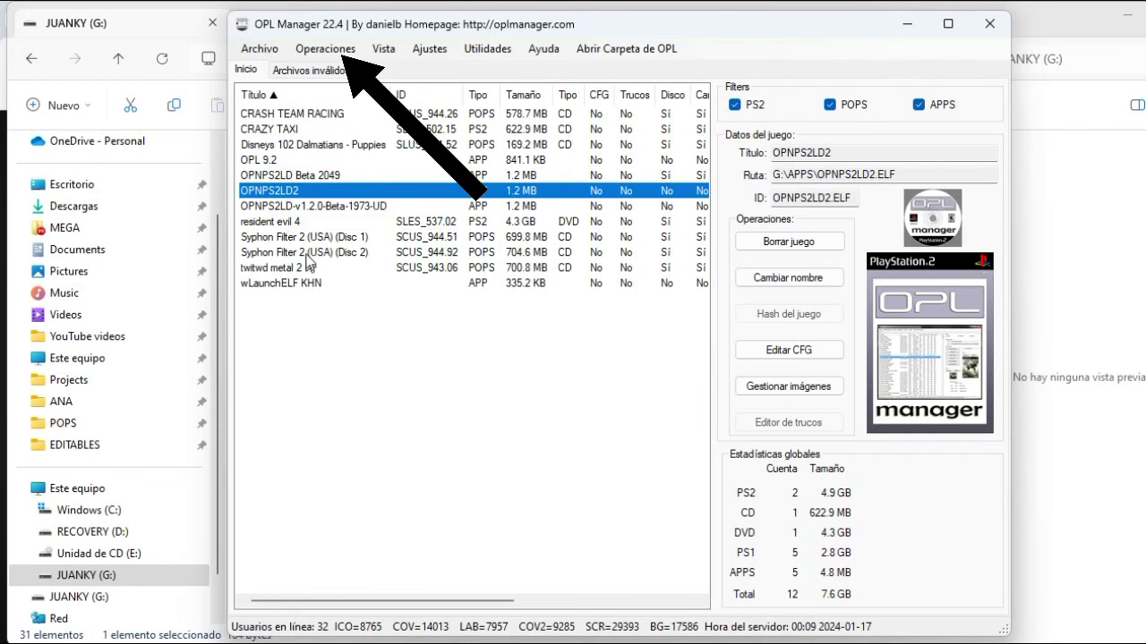
pyautogui.click(286, 145)
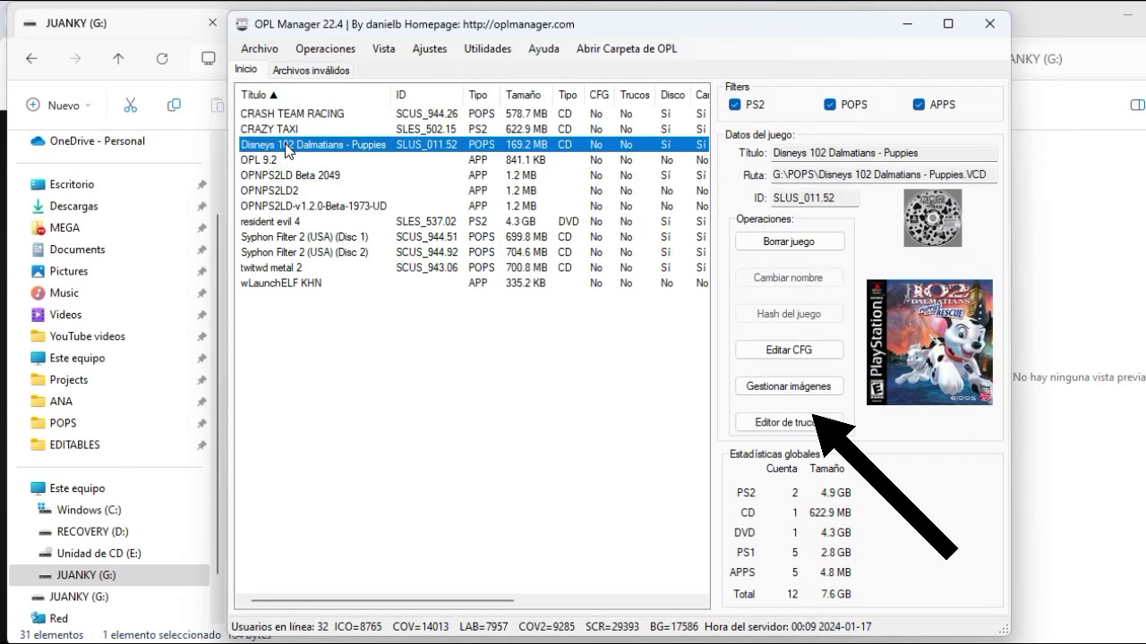
pyautogui.click(790, 387)
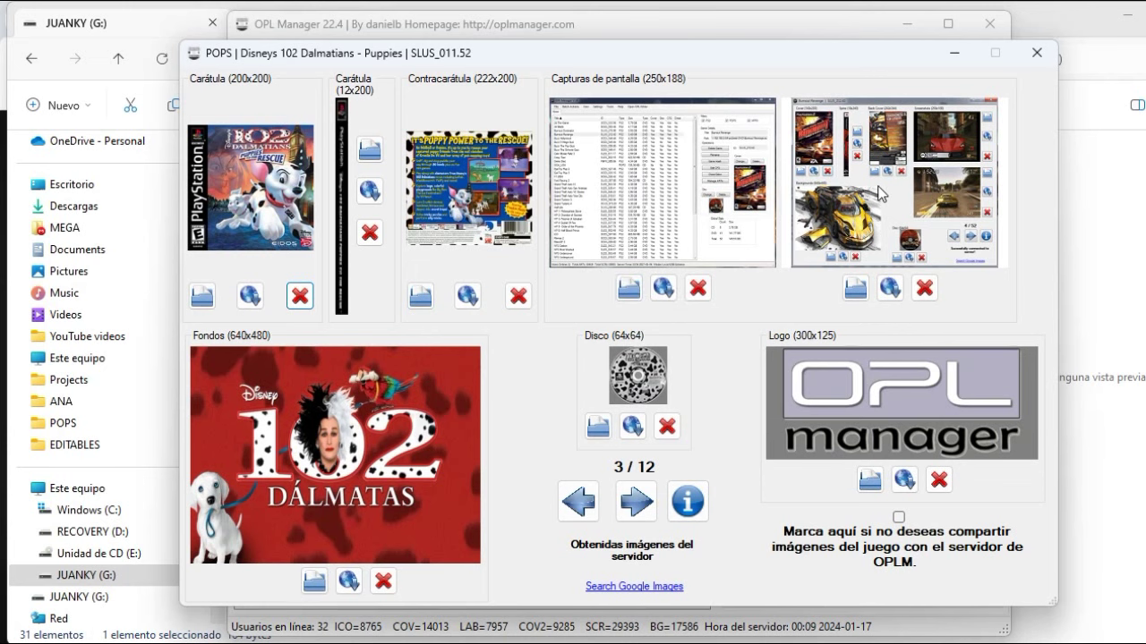
pyautogui.click(1036, 56)
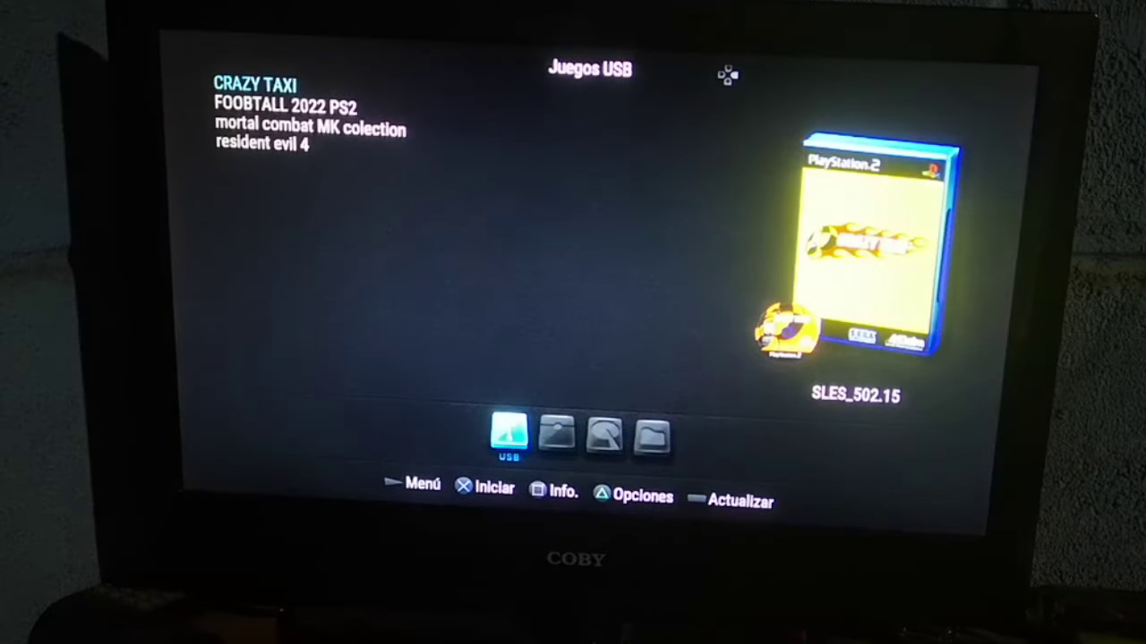
pyautogui.press('Down')
pyautogui.press('Down')
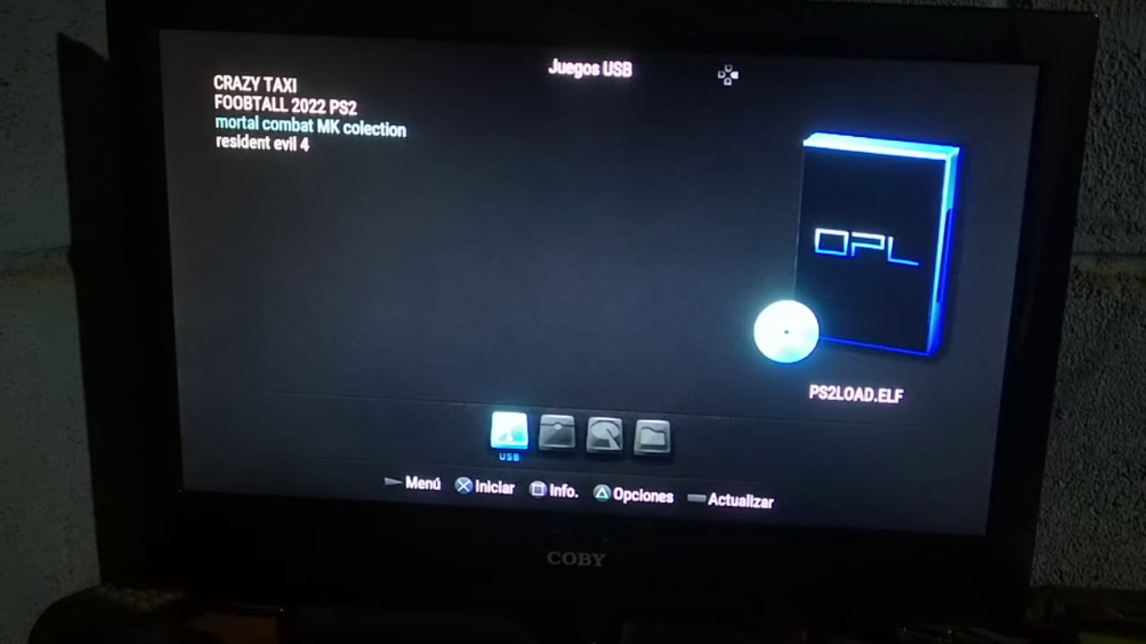
pyautogui.press('Down')
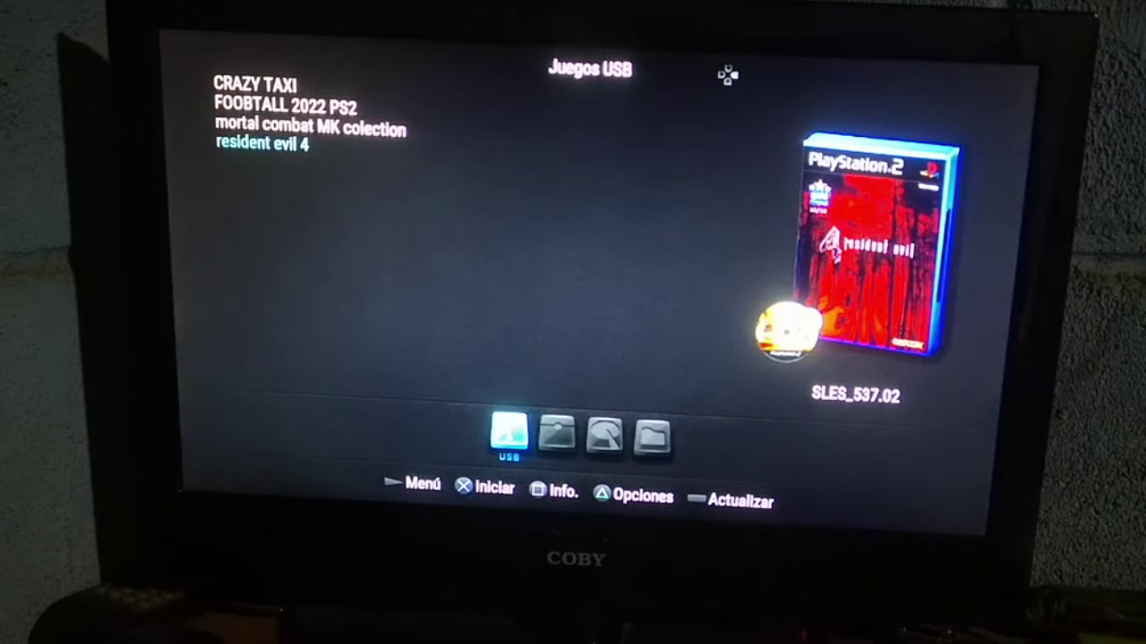
# Step: Go to Open PS2 Loader's Aplicaciones list on the console and examine the artwork for CRASH TEAM RACING, Disneys 102 Dalmatians - Puppie and OPL 2049
pyautogui.press('Right')
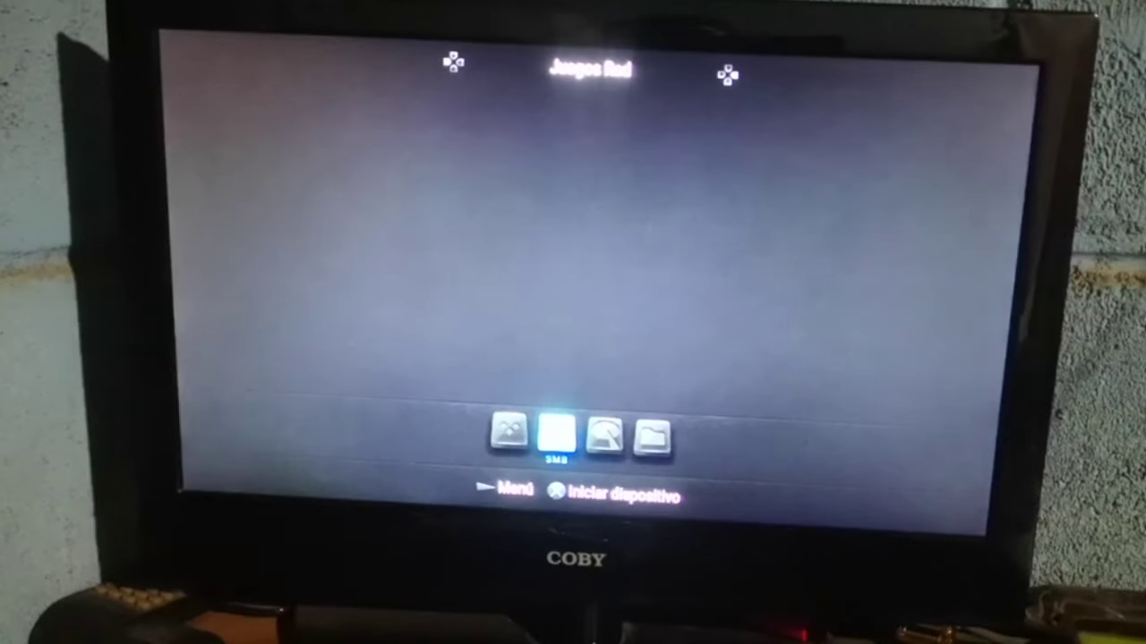
pyautogui.press('Right')
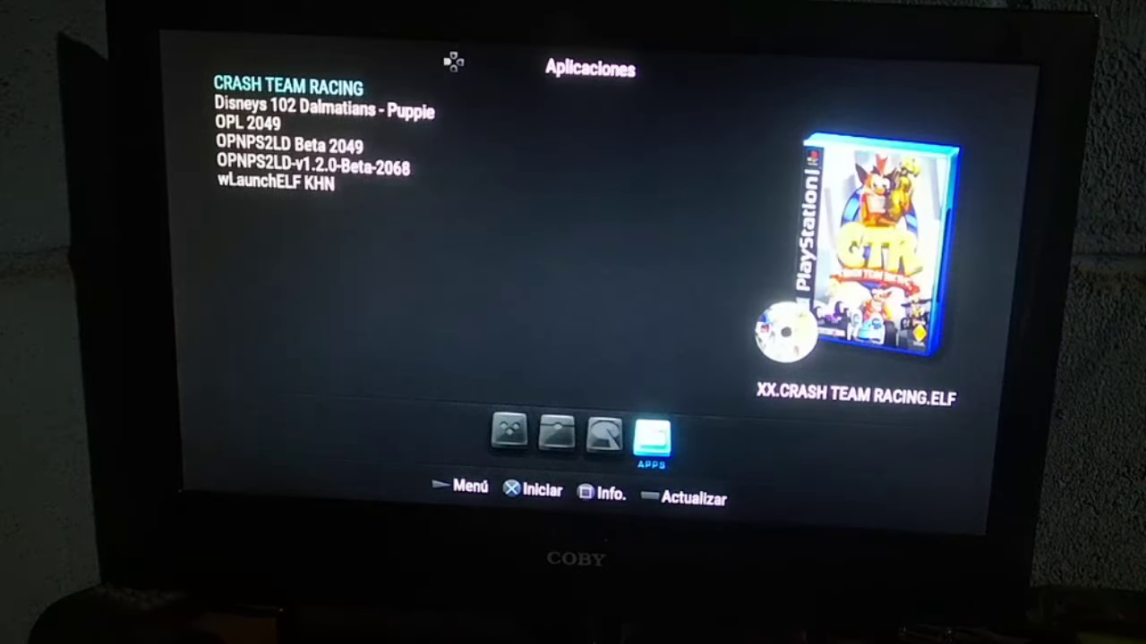
pyautogui.press('Down')
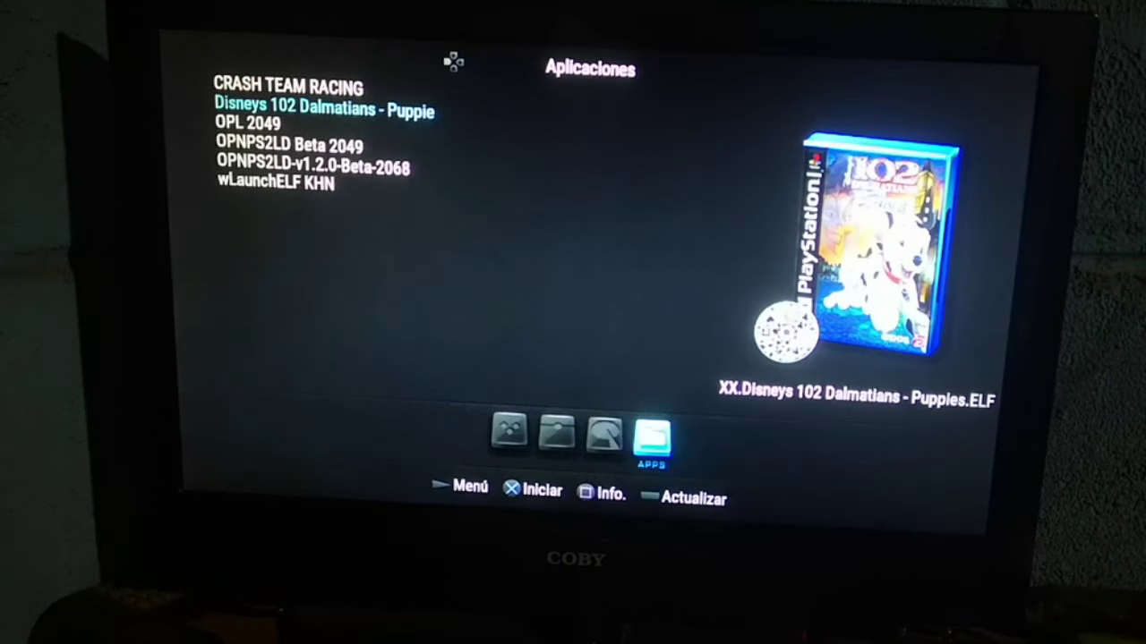
pyautogui.press('Down')
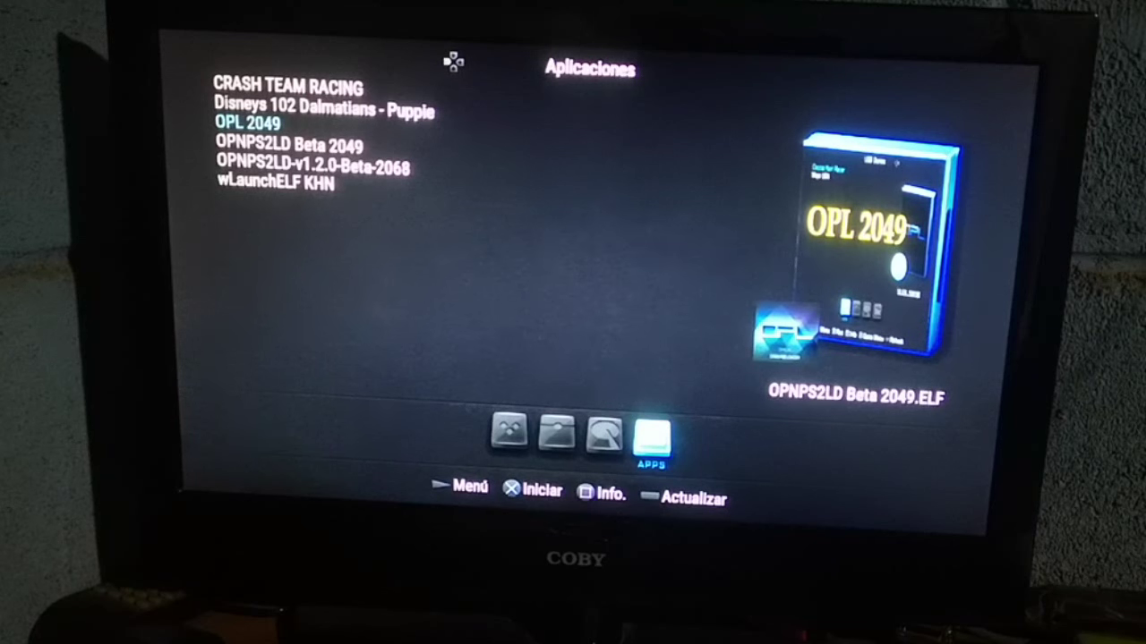
pyautogui.press('Up')
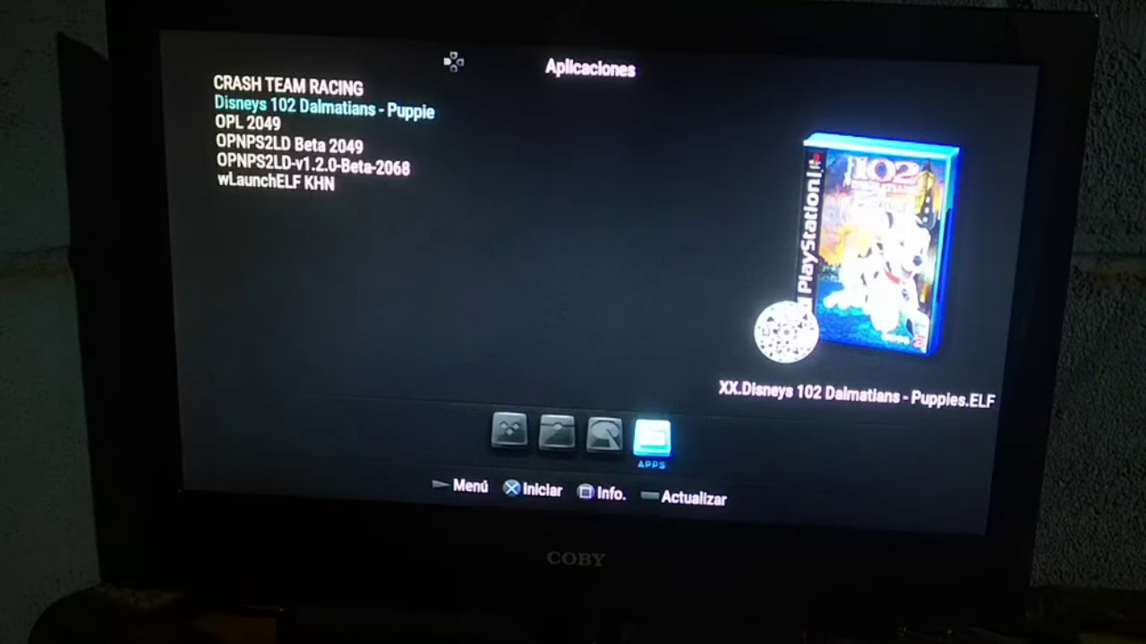
pyautogui.press('Up')
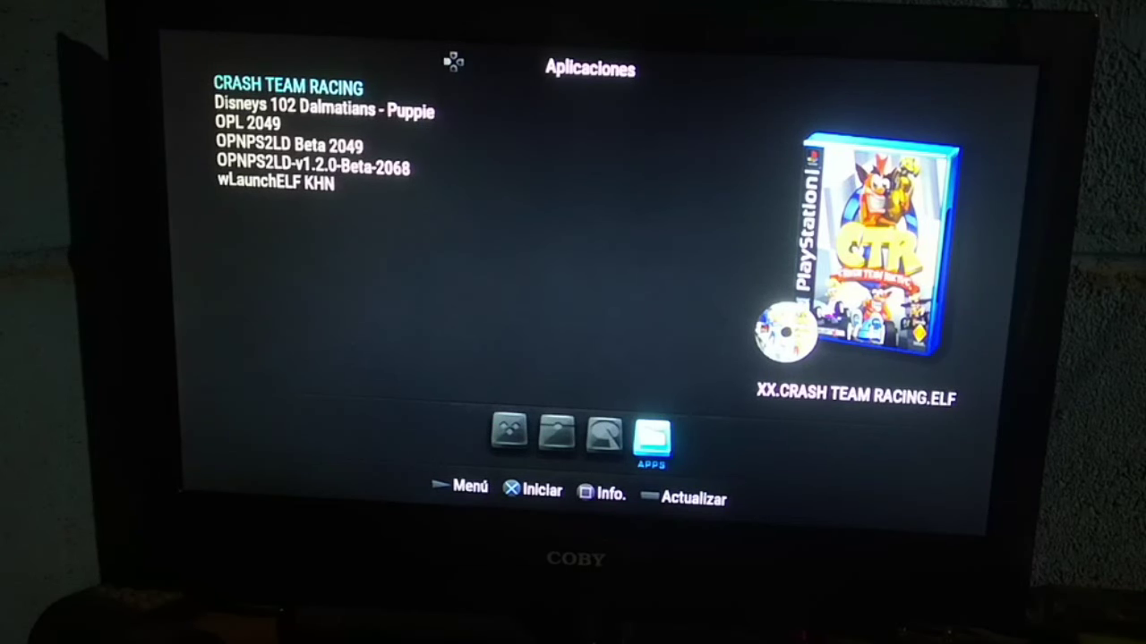
pyautogui.press('Down')
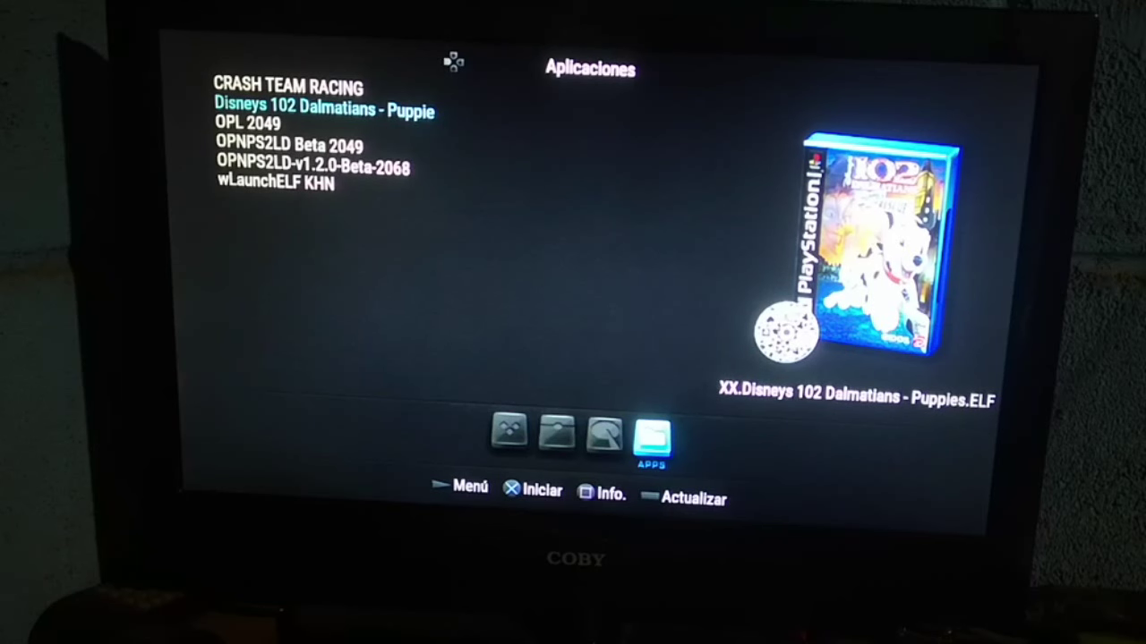